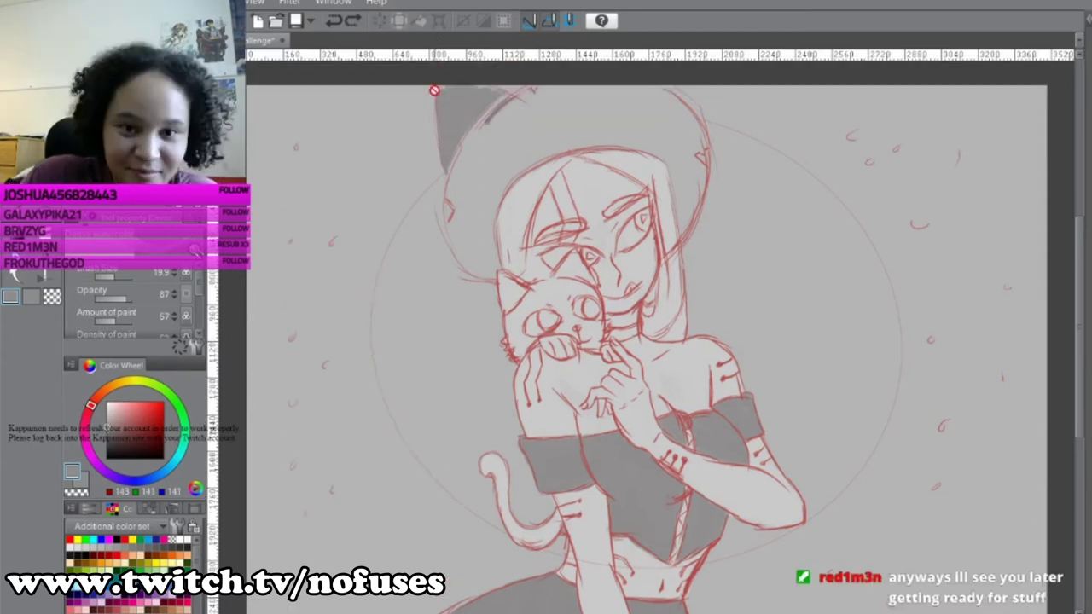
- Fill the witch hat's cone and brim with dark grey and erase the paint inside the brim's small notches
scroll(649, 341, "up", 2)
mouse_move(517, 90)
left_mouse_down()
mouse_move(486, 177)
mouse_move(453, 218)
mouse_move(463, 235)
mouse_move(522, 135)
mouse_move(484, 223)
mouse_move(461, 162)
left_mouse_up()
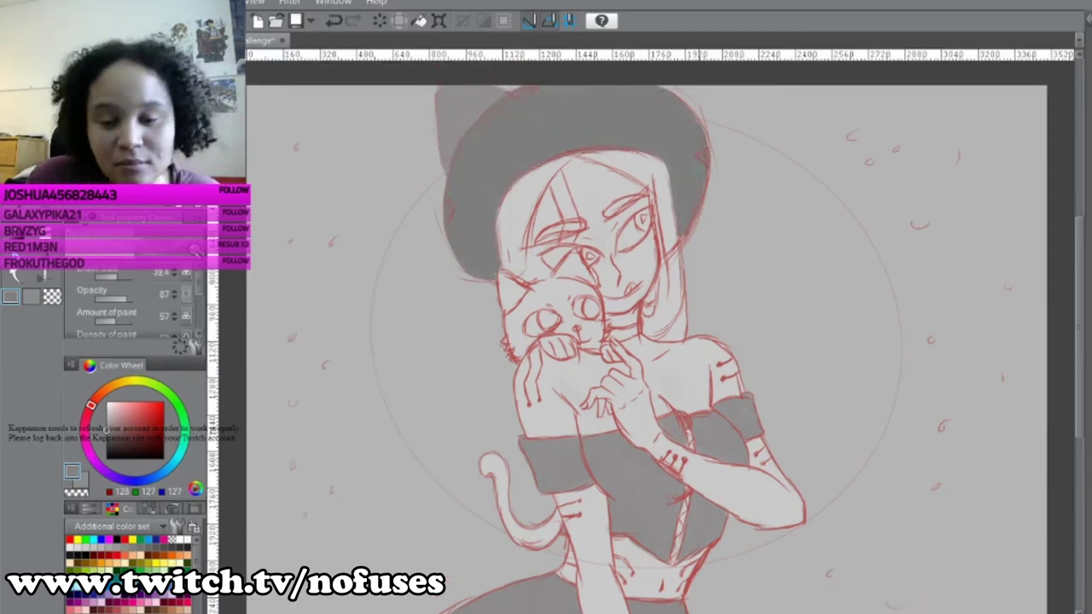
left_click(535, 81, "alt")
key("e")
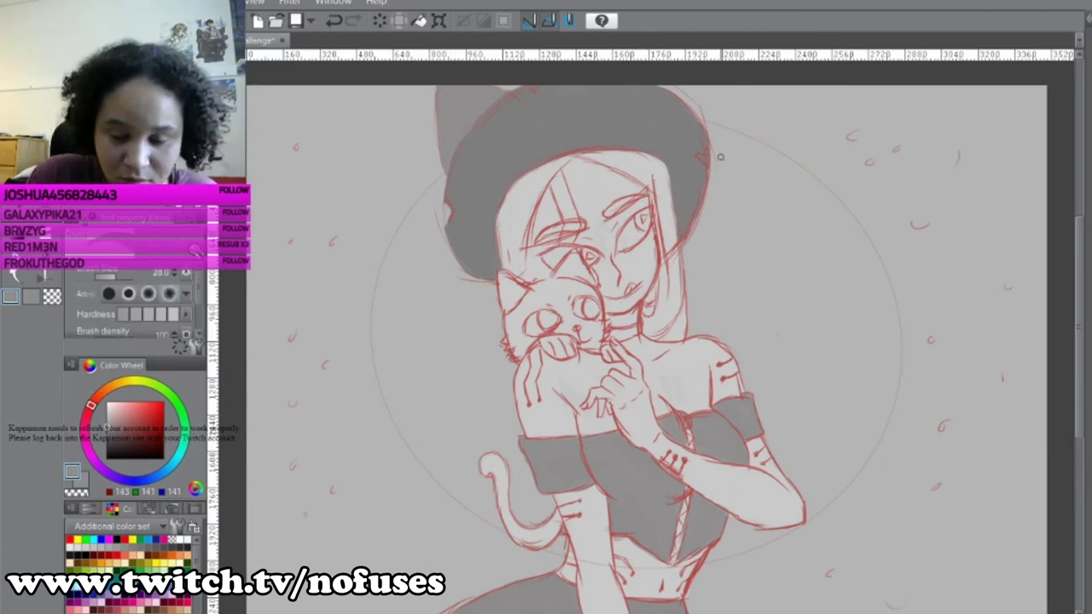
- Paint the cat's head, ears, paw and curled tail with the hat's dark grey
key("b")
mouse_move(597, 350)
left_mouse_down()
mouse_move(546, 324)
mouse_move(529, 273)
left_mouse_up()
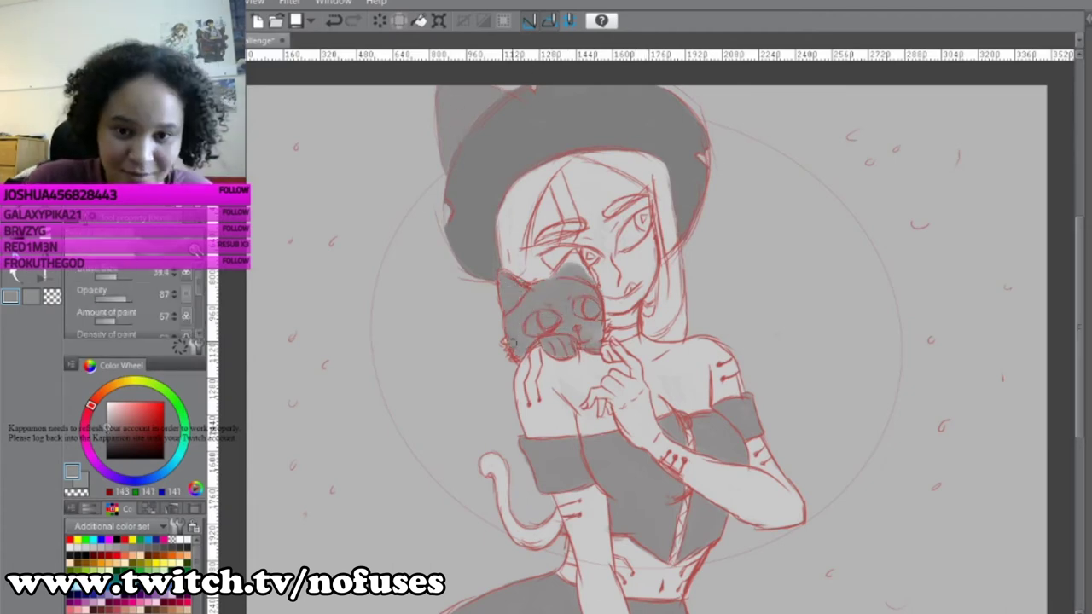
left_click_drag(512, 495, 555, 538)
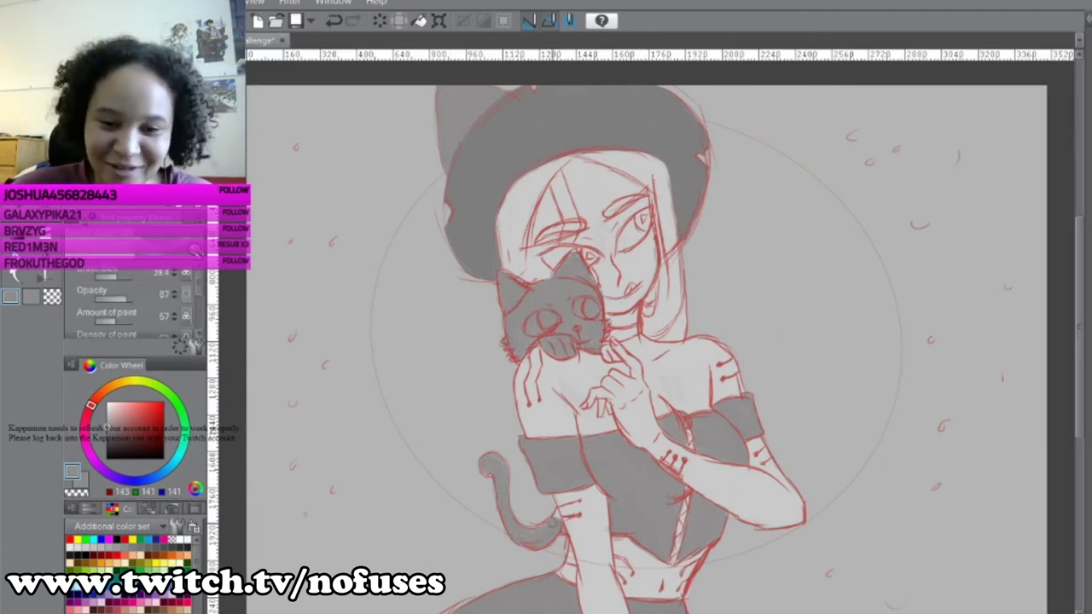
- Paint the hair under the hat brim on both sides of the face in very dark grey, lighter toward the lower strands
mouse_move(558, 162)
left_mouse_down()
mouse_move(521, 222)
mouse_move(546, 170)
mouse_move(516, 213)
left_mouse_up()
mouse_move(580, 167)
left_mouse_down()
mouse_move(662, 179)
mouse_move(670, 196)
left_mouse_up()
left_click(512, 226, "alt")
left_click_drag(512, 209, 517, 247)
left_click_drag(661, 188, 666, 265)
mouse_move(508, 214)
left_mouse_down()
mouse_move(664, 213)
mouse_move(519, 273)
left_mouse_up()
left_click(512, 247, "alt")
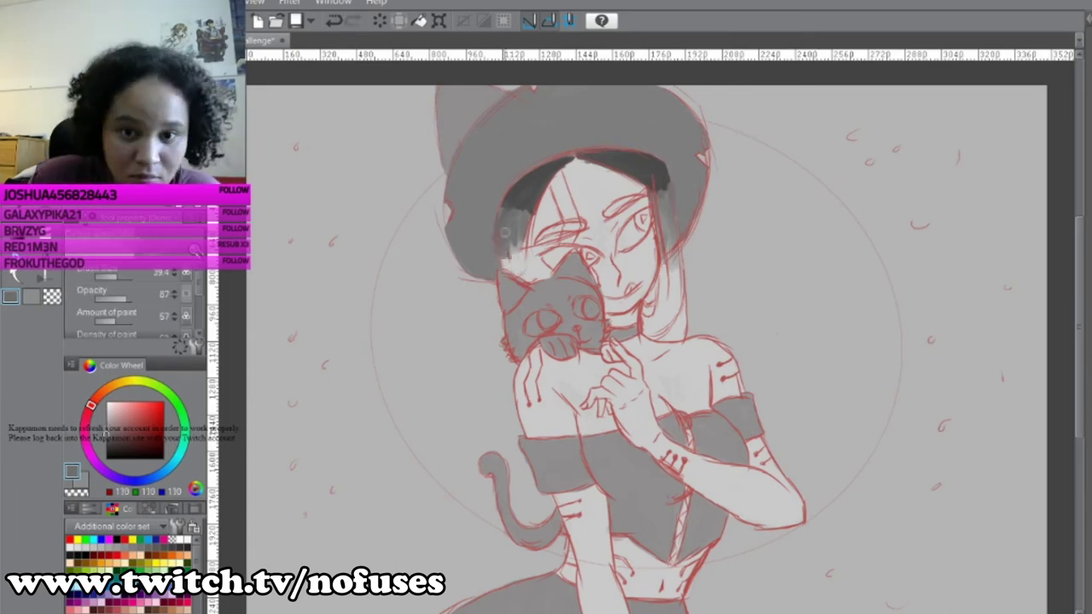
- Fill the long hair strand beside the neck with mid grey and blend the hair tones into a smooth gradient
left_click(665, 256, "alt")
left_click_drag(665, 260, 674, 337)
key("j")
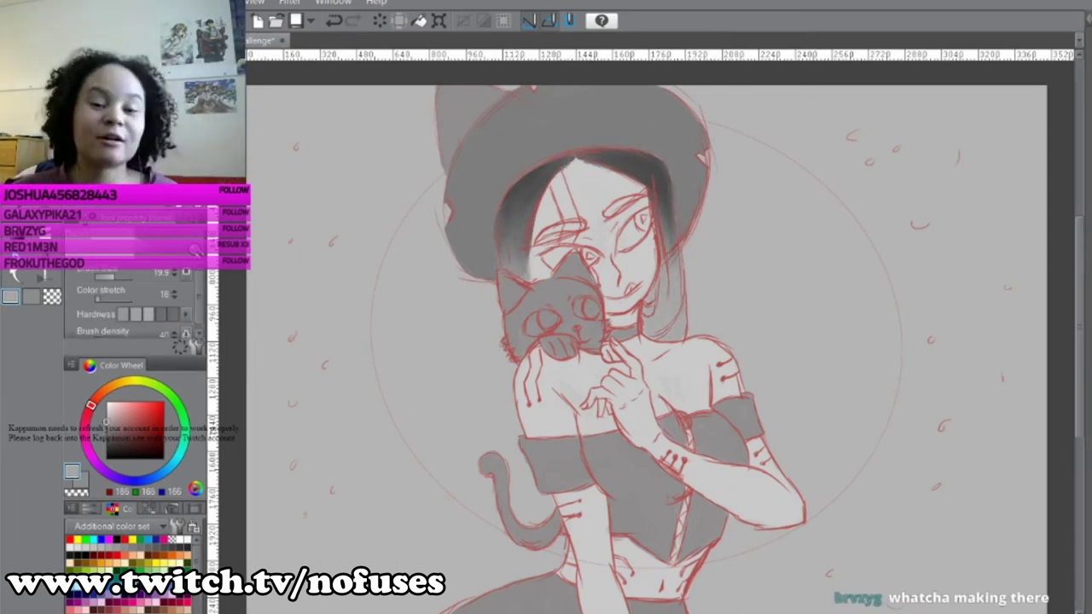
key("b")
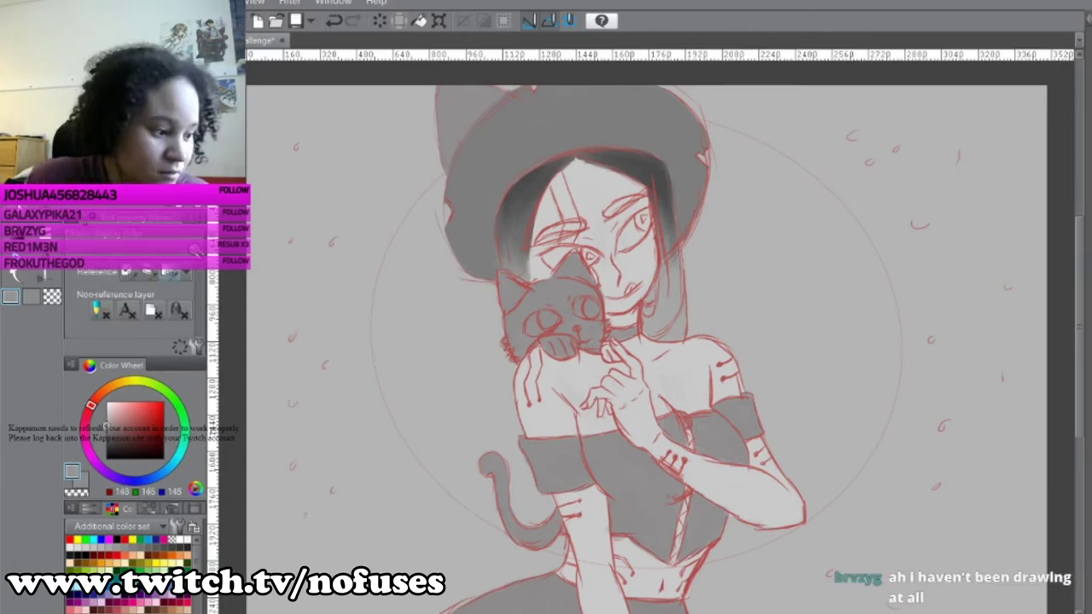
- Shade the edges of the hat brim and the area above the hairline with a darker grey
scroll(475, 137, "down", 1)
left_click(475, 130, "alt")
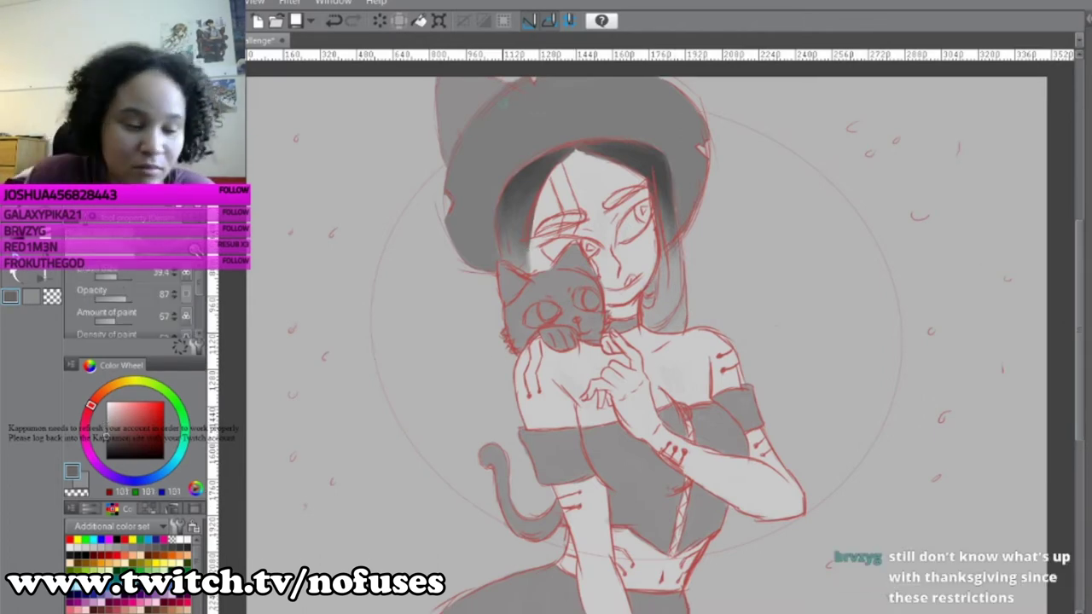
mouse_move(475, 130)
left_mouse_down()
mouse_move(477, 174)
mouse_move(491, 132)
mouse_move(494, 180)
mouse_move(489, 89)
mouse_move(624, 124)
mouse_move(652, 116)
mouse_move(632, 95)
left_mouse_up()
- Paint light grey highlights across the front and both sides of the hat brim and blend them into the shading
left_click(478, 247, "alt")
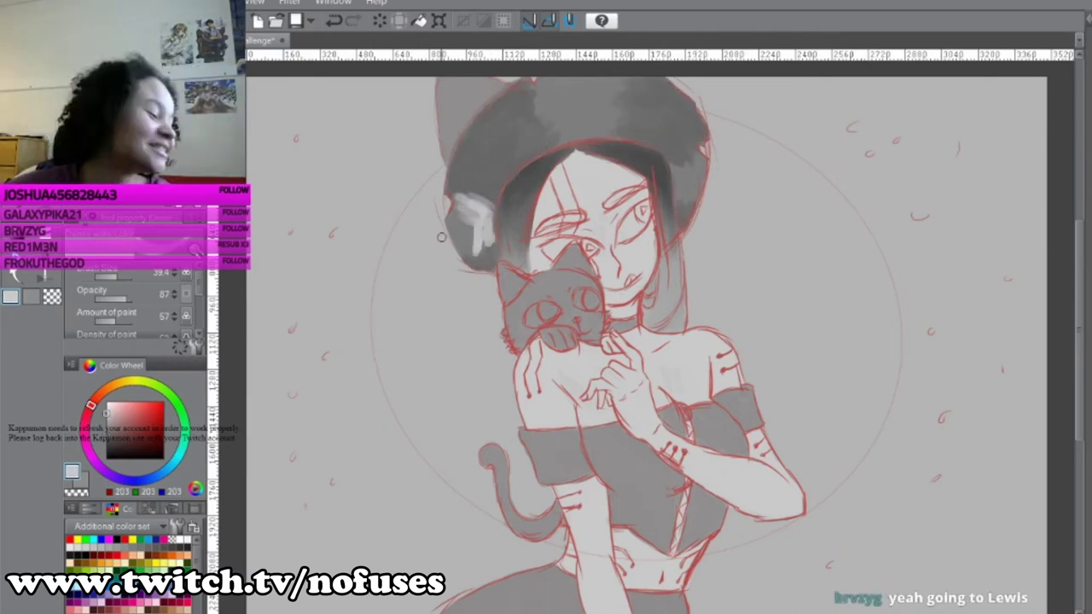
left_click_drag(486, 196, 461, 256)
left_click_drag(538, 85, 631, 81)
left_click_drag(529, 145, 627, 94)
left_click_drag(683, 149, 695, 205)
key("j")
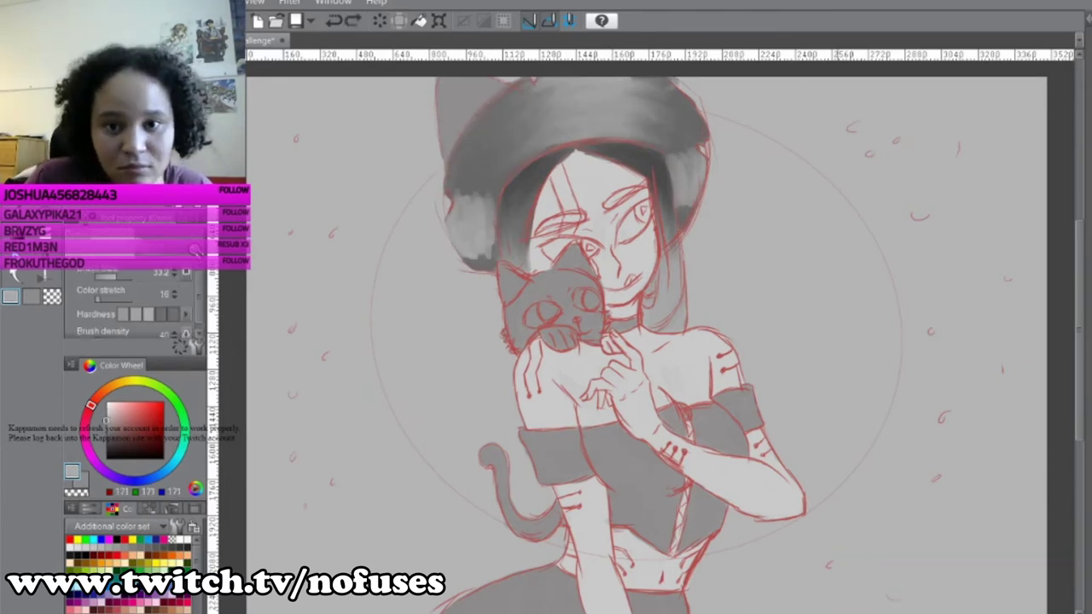
left_click_drag(674, 153, 687, 175)
left_click_drag(461, 214, 496, 186)
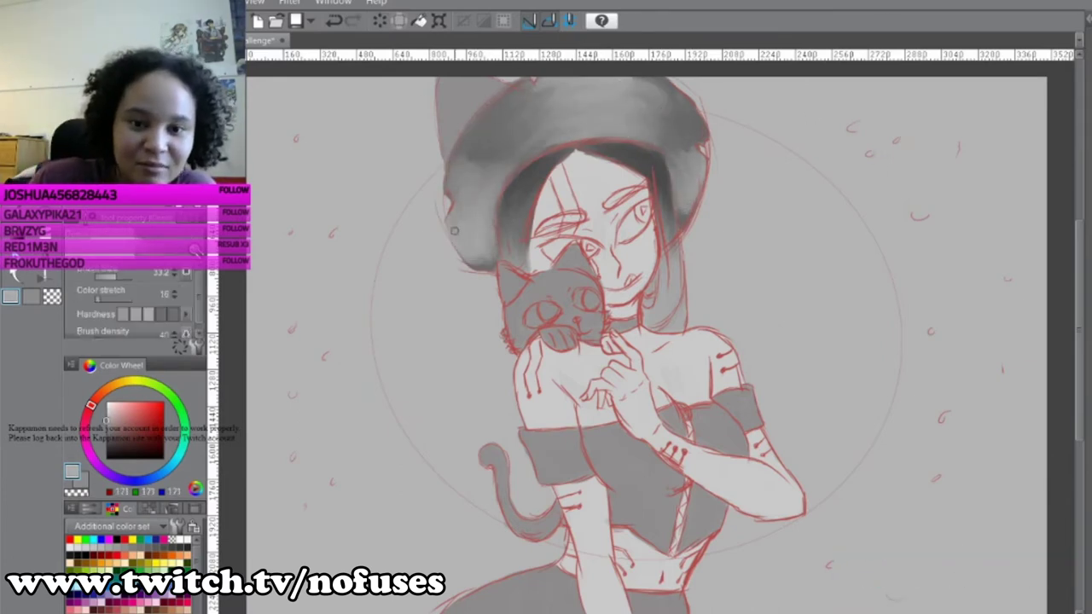
- Shade the hat's pointed cone with darker grey along its outer side and behind the brim, and blend the tones
key("b")
left_click_drag(443, 86, 453, 119)
left_click(455, 122, "alt")
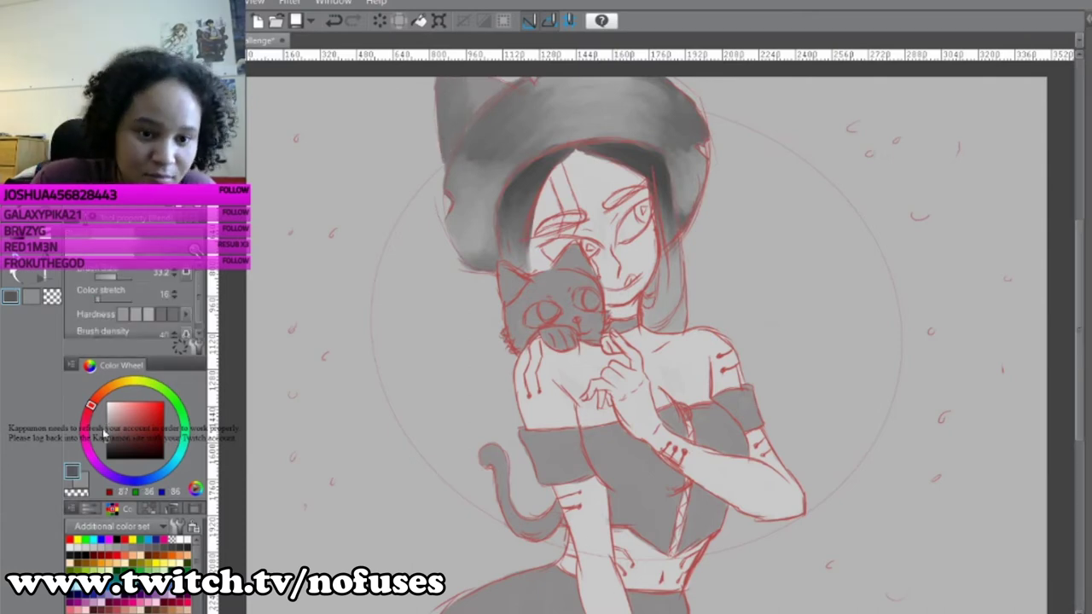
key("j")
key("b")
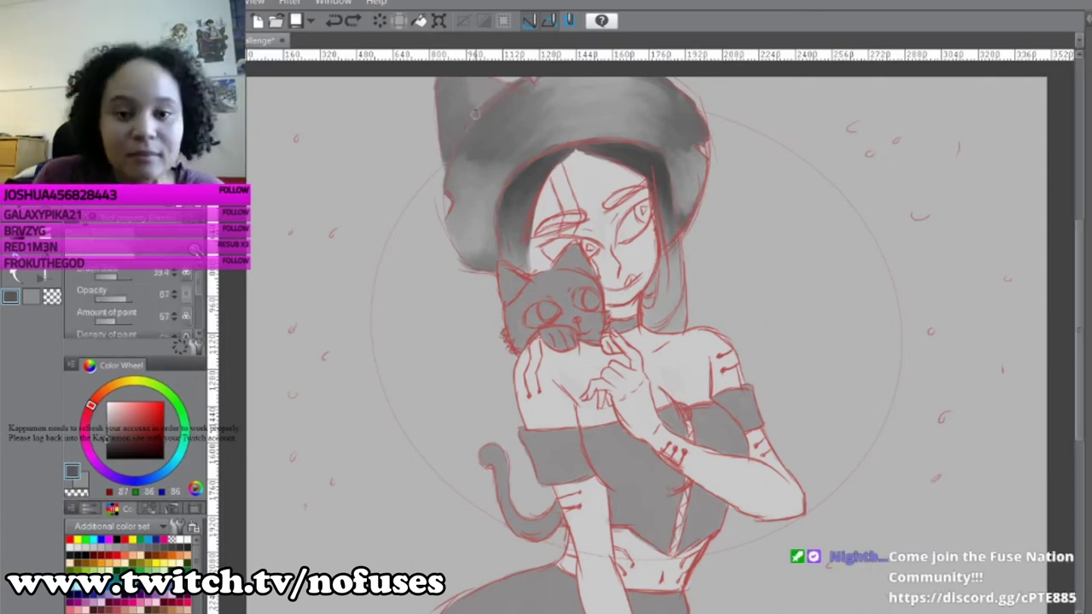
left_click(441, 131, "alt")
mouse_move(441, 131)
left_mouse_down()
mouse_move(450, 151)
mouse_move(460, 94)
left_mouse_up()
key("j")
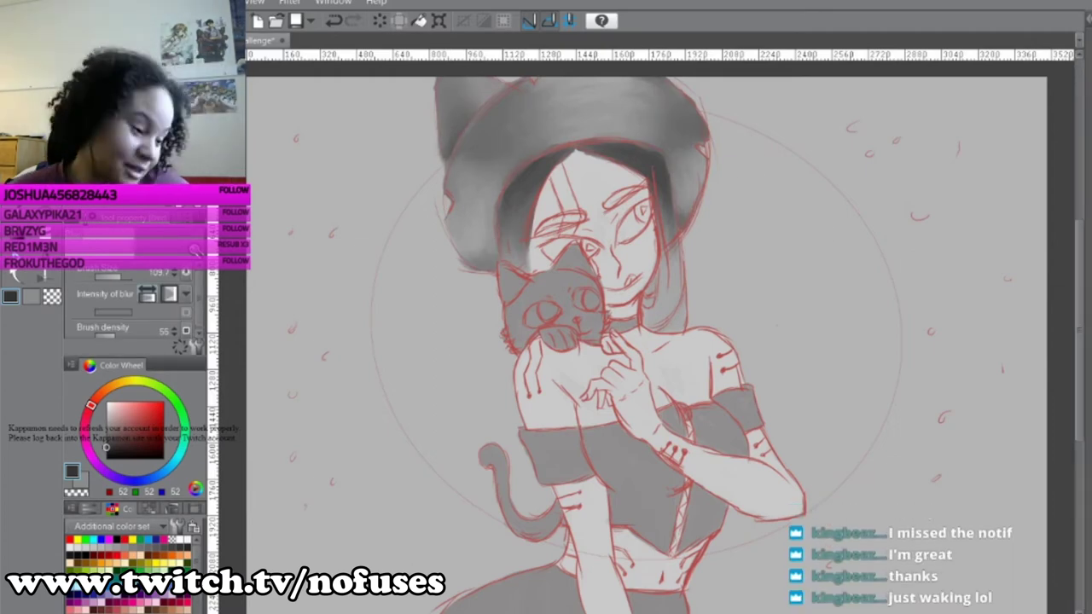
- Shade the underside of the bust on the bodice with darker grey and soften it with the blending and blur tools
key("b")
left_click(599, 479, "alt")
mouse_move(599, 480)
left_mouse_down()
mouse_move(682, 491)
mouse_move(666, 491)
left_mouse_up()
key("j")
key("j")
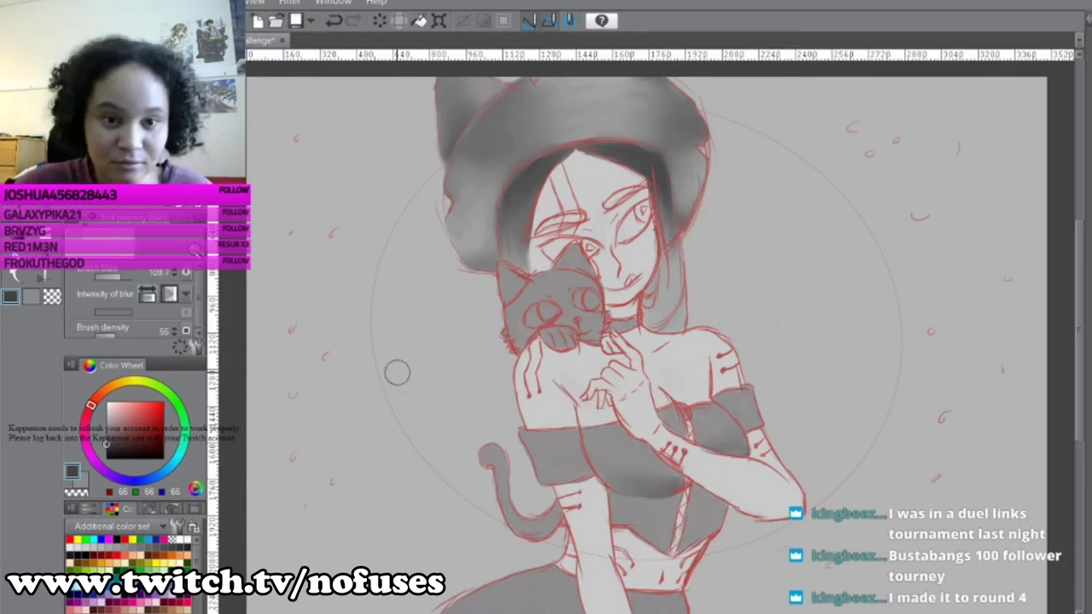
- Paint both off-shoulder sleeves darker grey, lighten their upper areas and blend the shading
key("b")
left_click(538, 435, "alt")
mouse_move(538, 435)
left_mouse_down()
mouse_move(563, 461)
mouse_move(589, 465)
mouse_move(544, 435)
mouse_move(559, 474)
mouse_move(554, 454)
left_mouse_up()
key("ctrl+z")
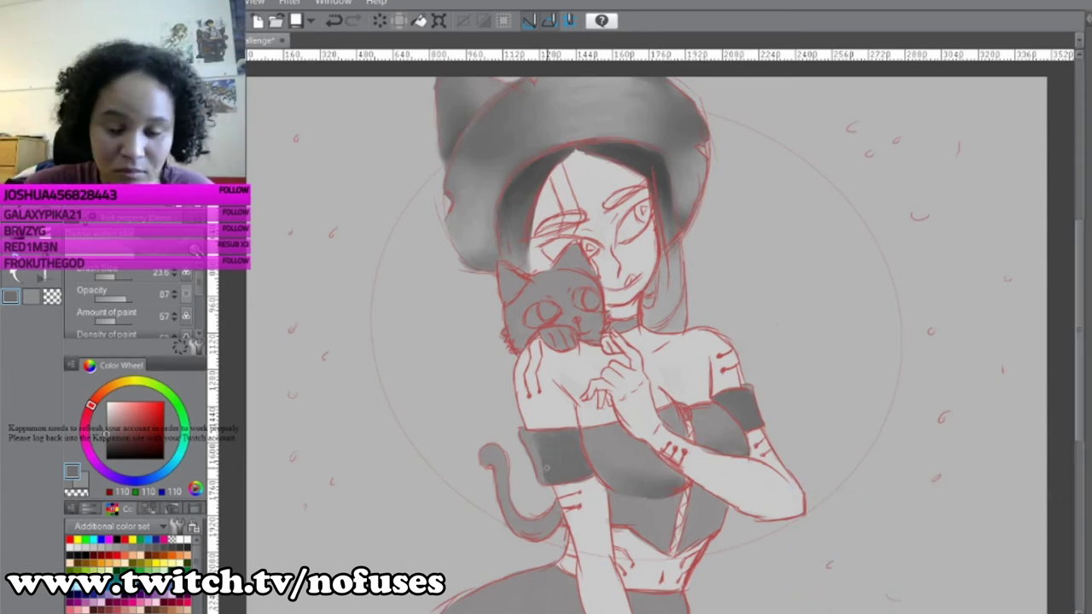
left_click(522, 434, "alt")
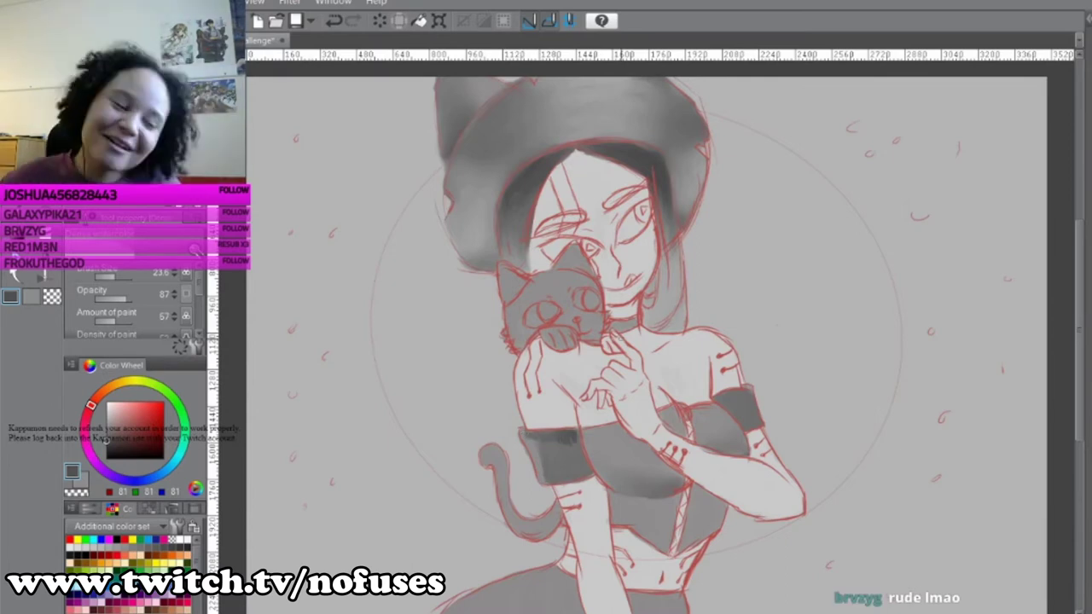
key("b")
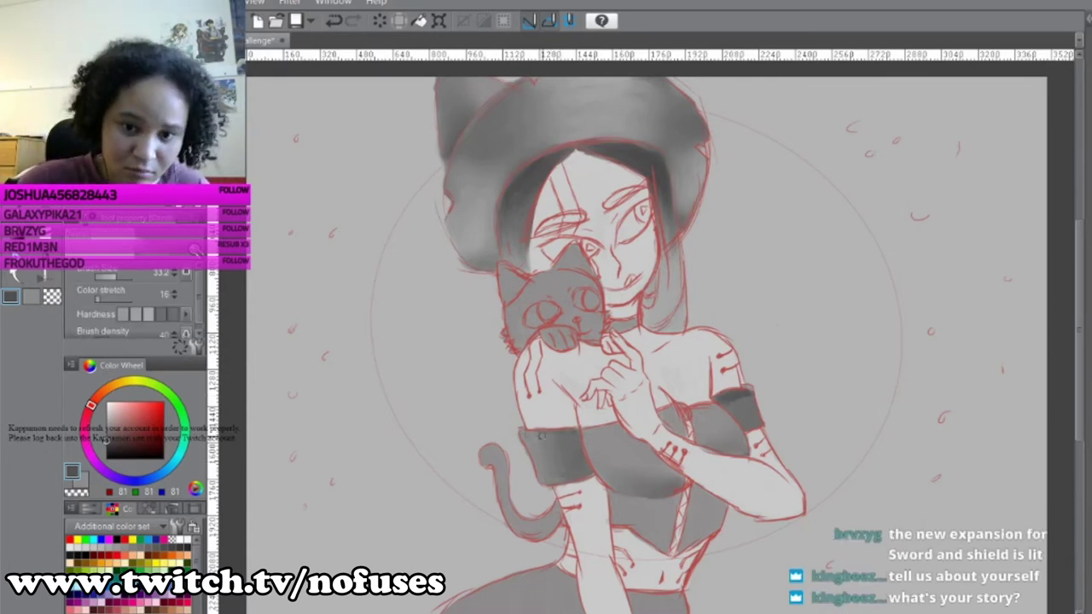
key("j")
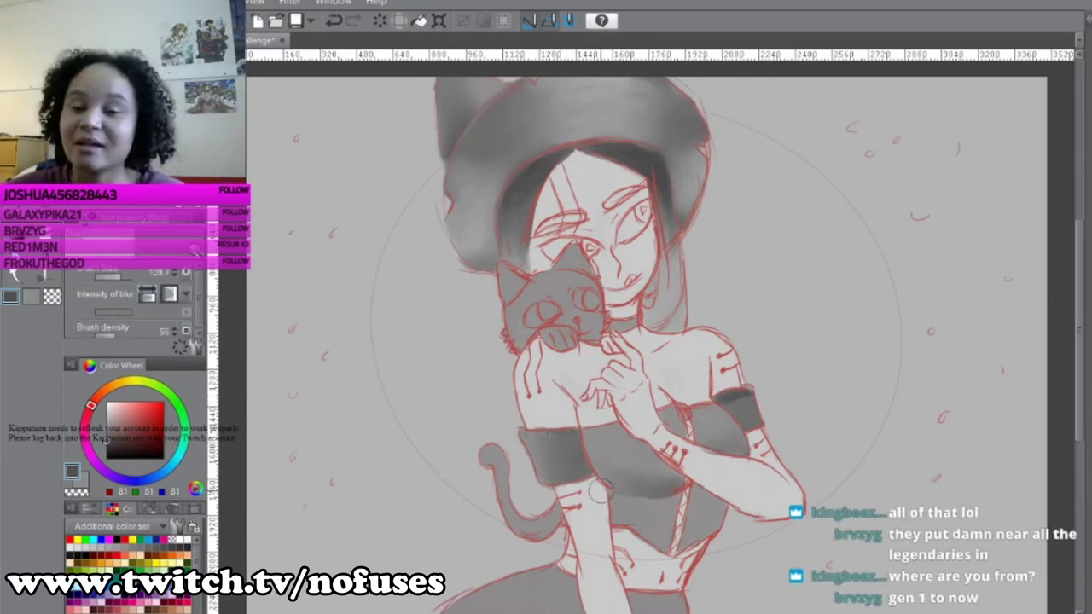
key("b")
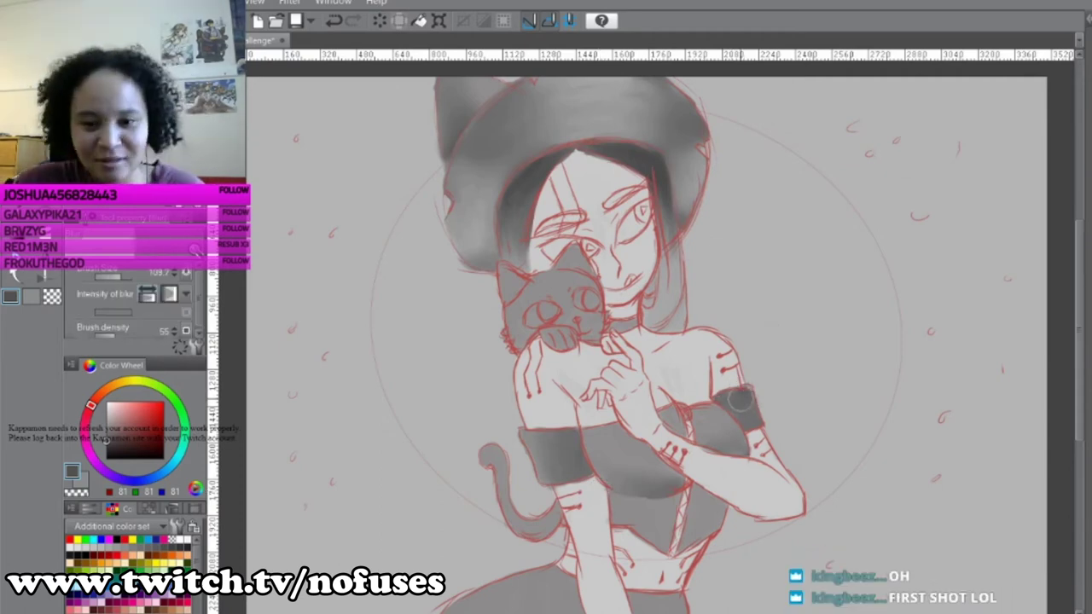
key("j")
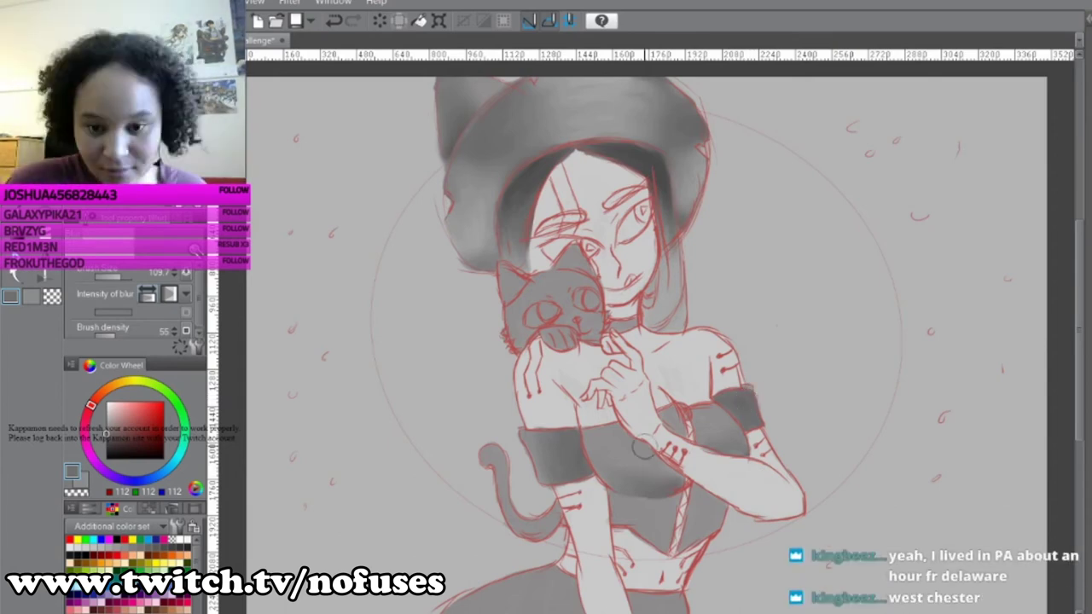
- Add lighter grey to the bodice below the bust, darken the crease under the bust and soften both tones
key("b")
left_click_drag(679, 510, 653, 512)
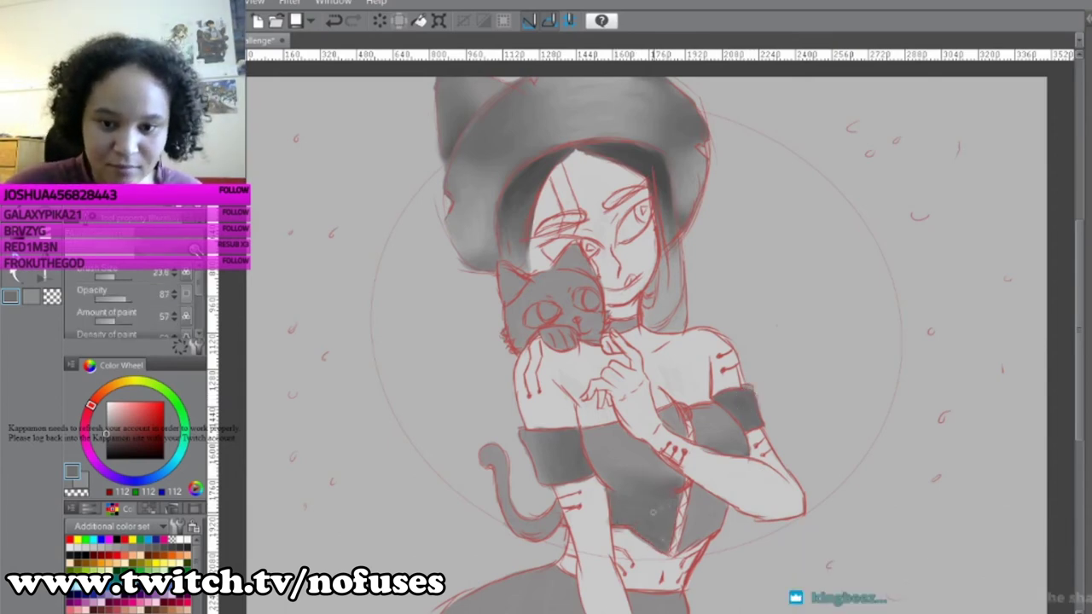
key("b")
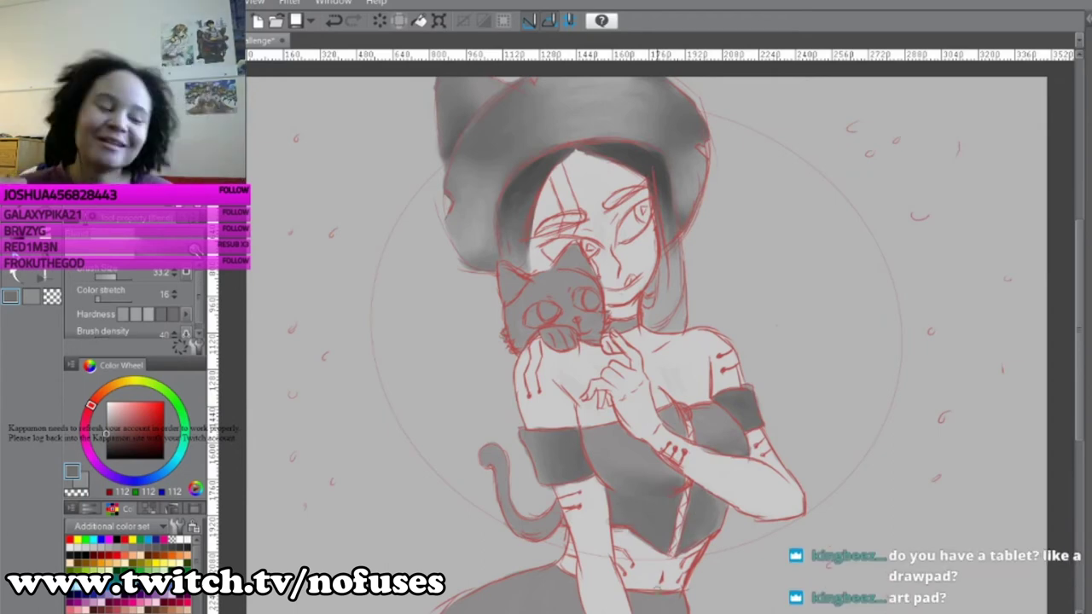
key("b")
left_click_drag(666, 495, 627, 493)
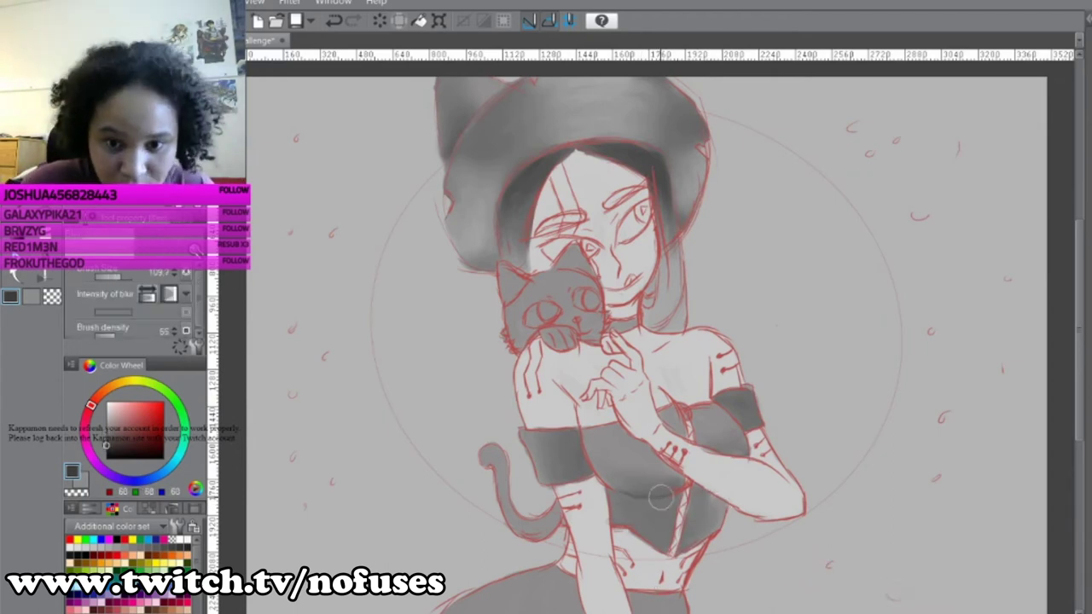
left_click(631, 497, "alt")
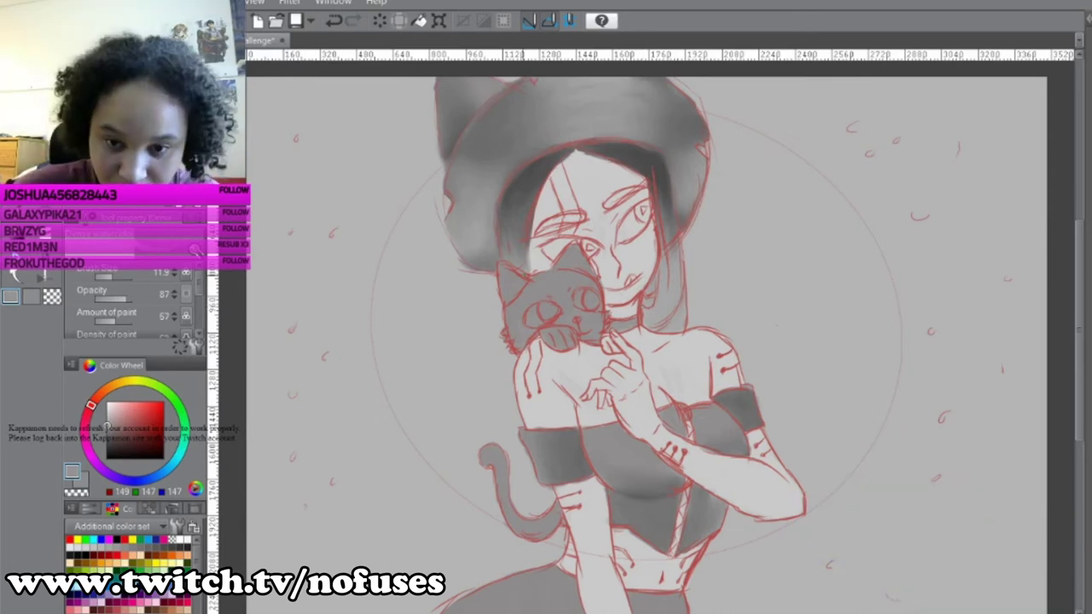
- Lighten the bust and the sleeve on the raised arm with sampled greys and blend them
left_click(691, 432, "alt")
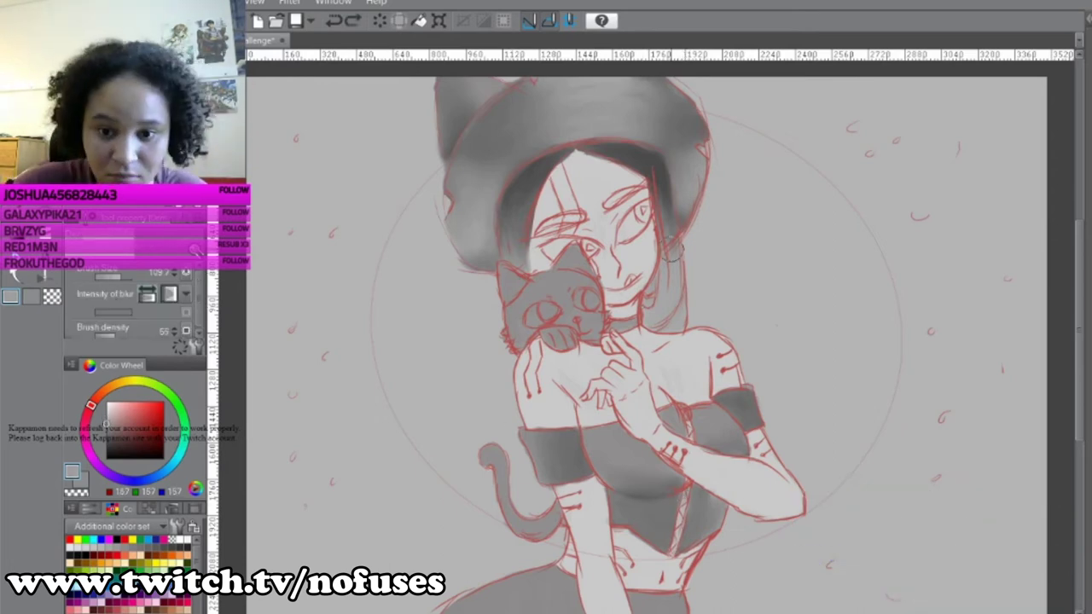
key("j")
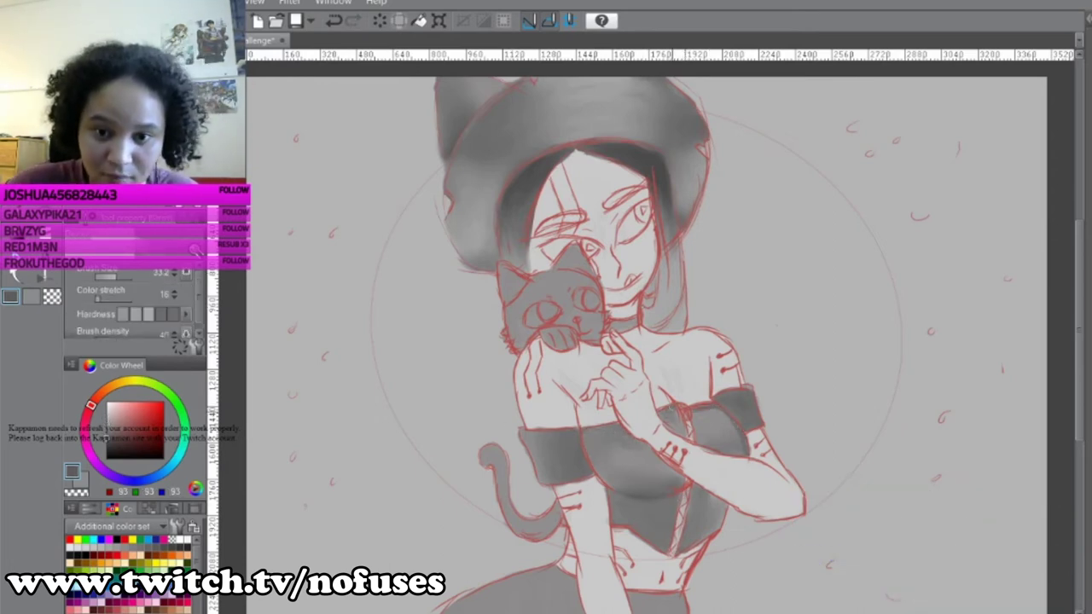
left_click(736, 405, "alt")
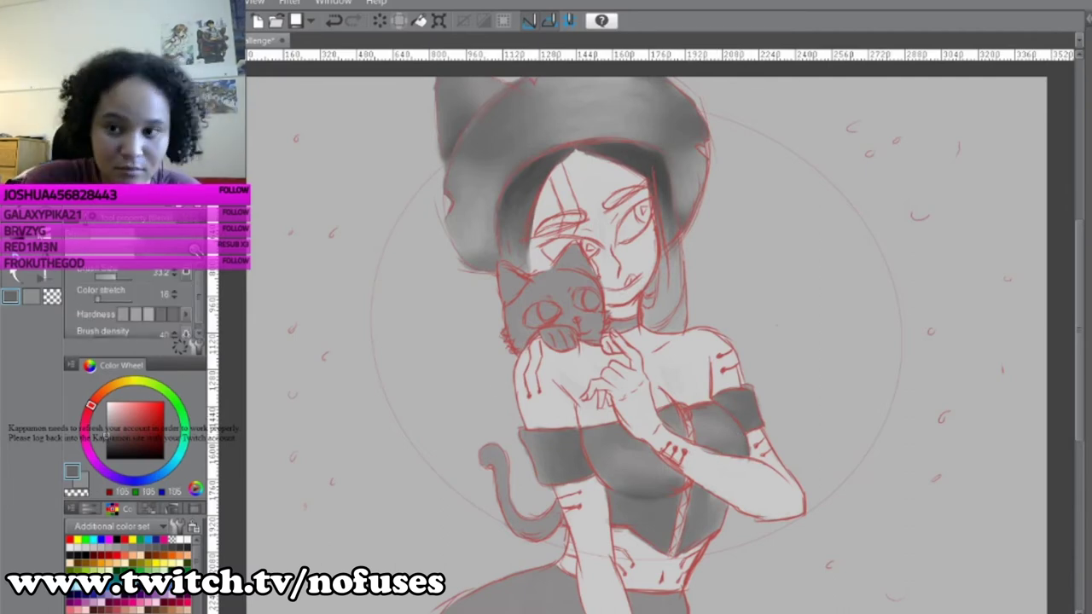
- Paint the skirt's upper edge with the sampled grey and blend it into the rest of the skirt
key("b")
scroll(647, 331, "down", 1)
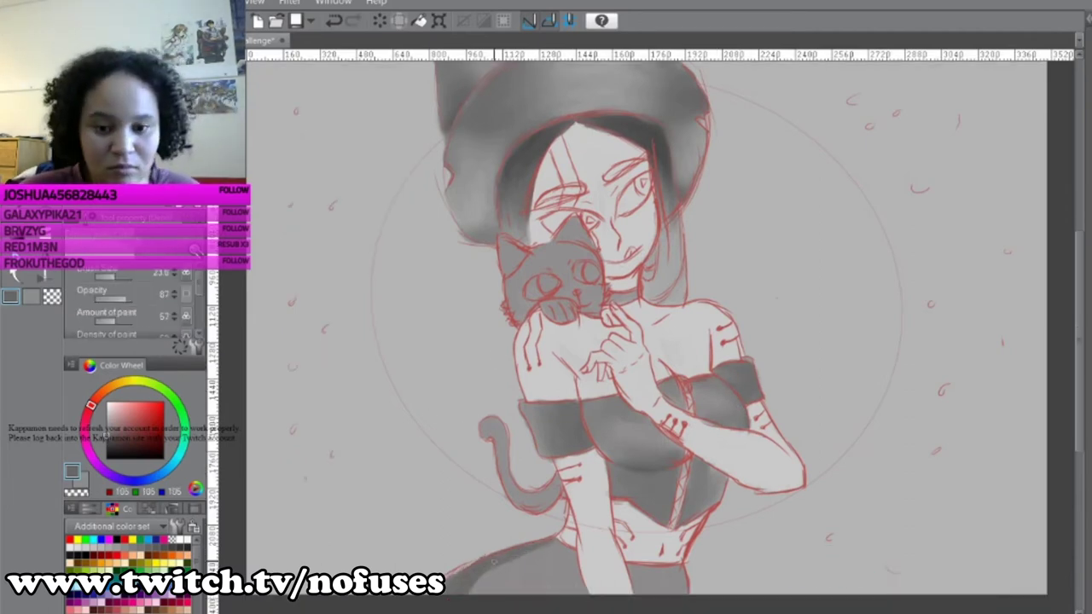
key("j")
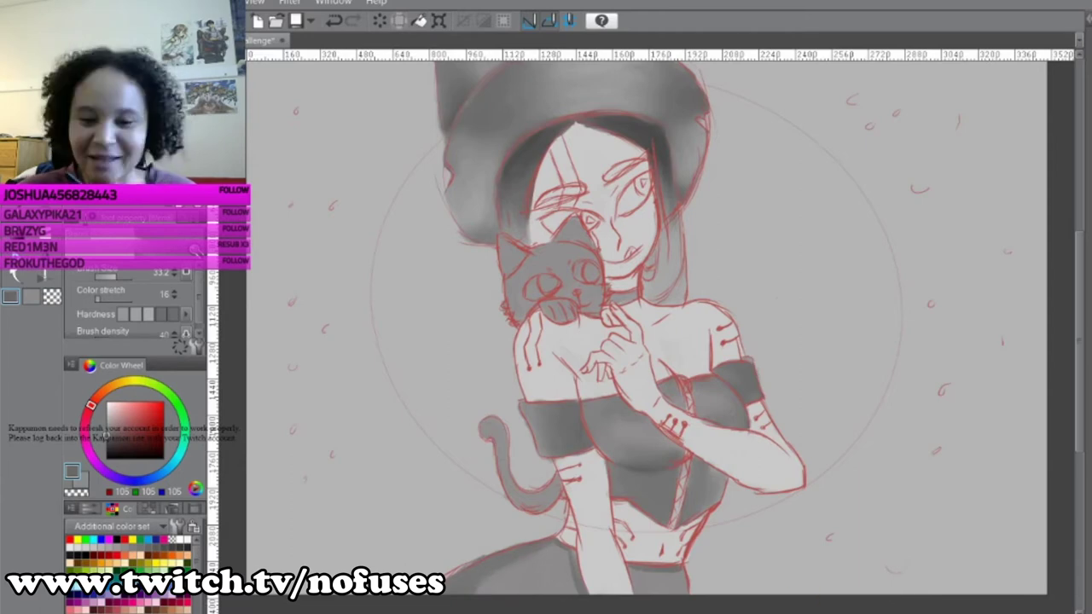
key("j")
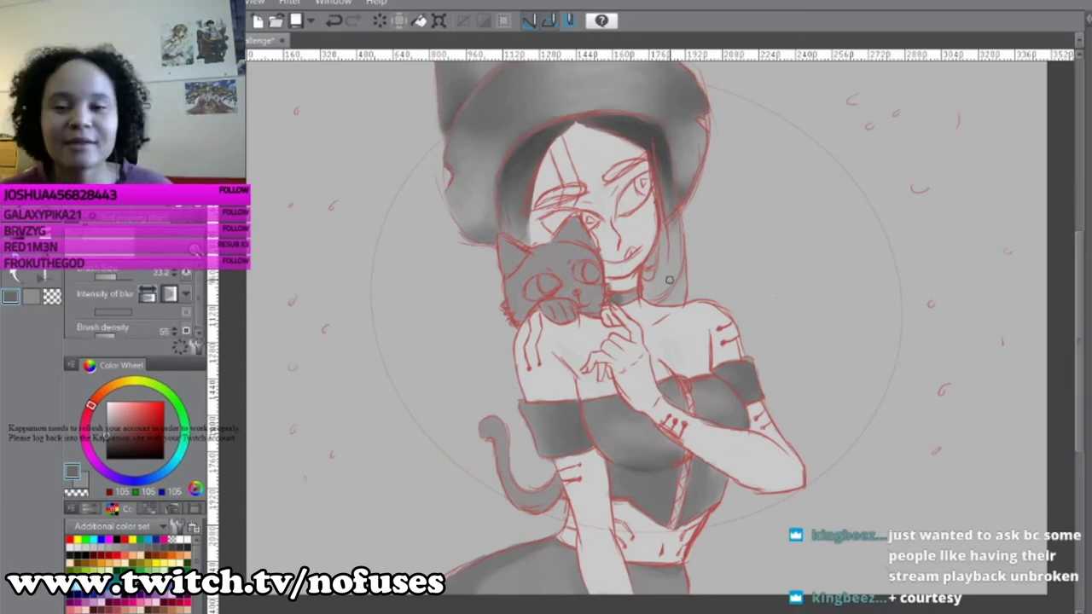
- Paint the cat's eyes light grey and add small light highlights near the skirt's upper edge
key("b")
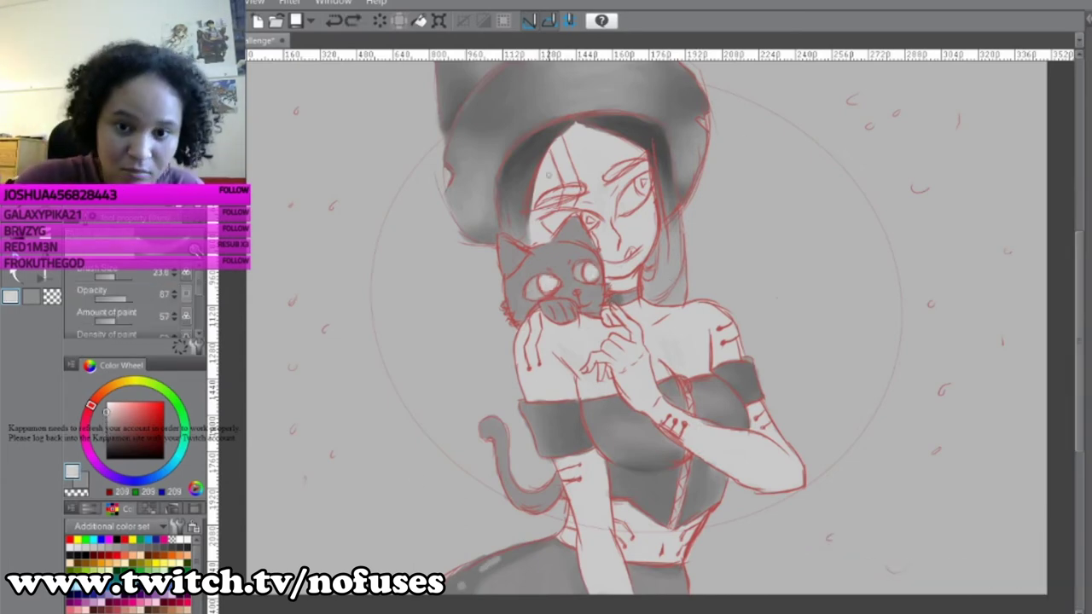
scroll(618, 332, "up", 1)
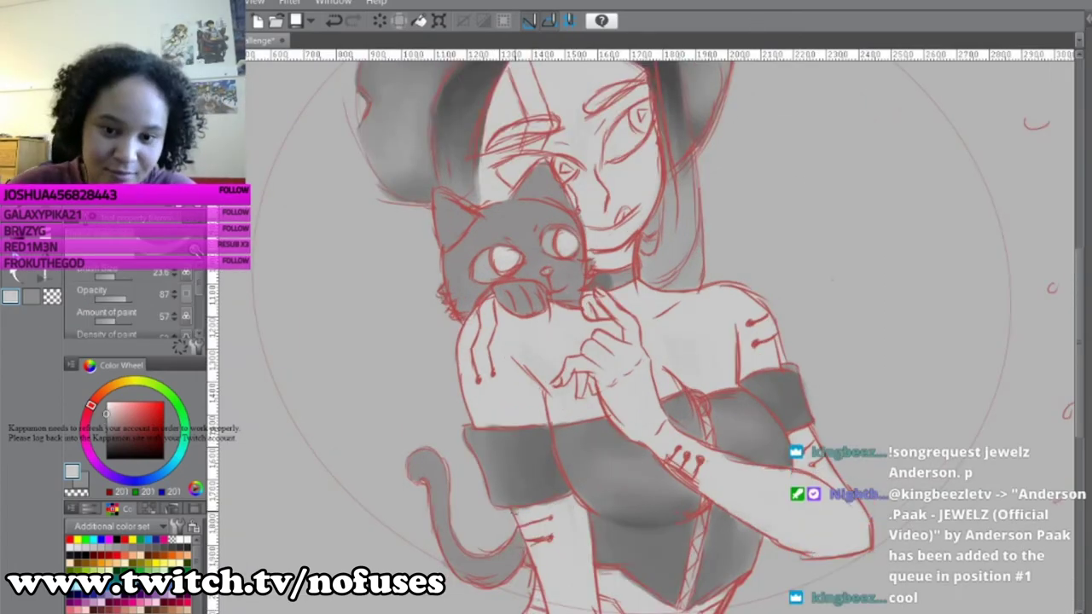
key("x")
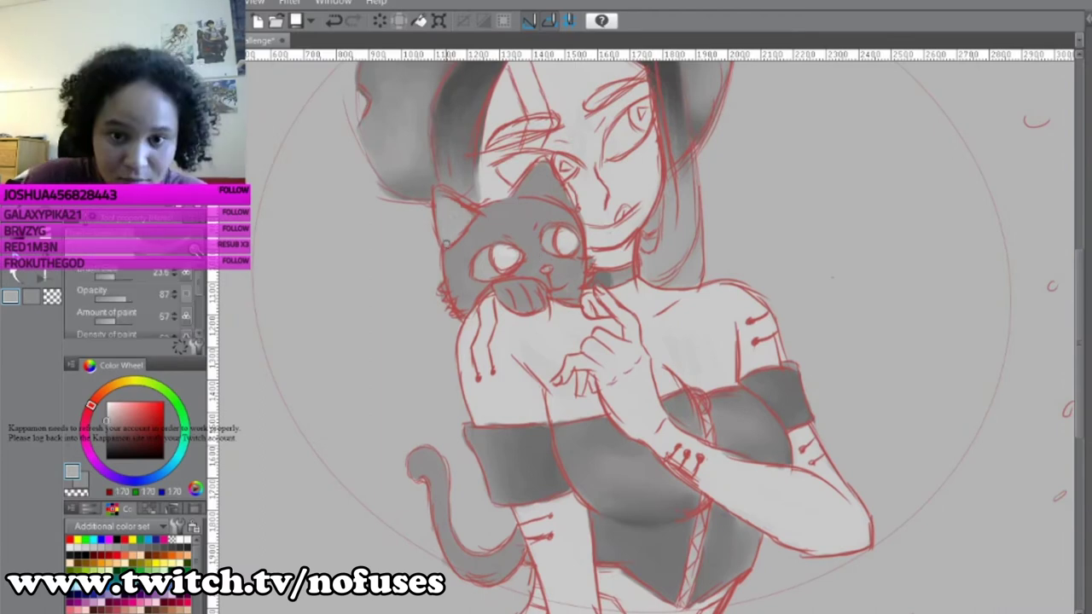
- Shade the cat's tail with a darker grey and blend the shading along its curve
left_click(587, 270, "alt")
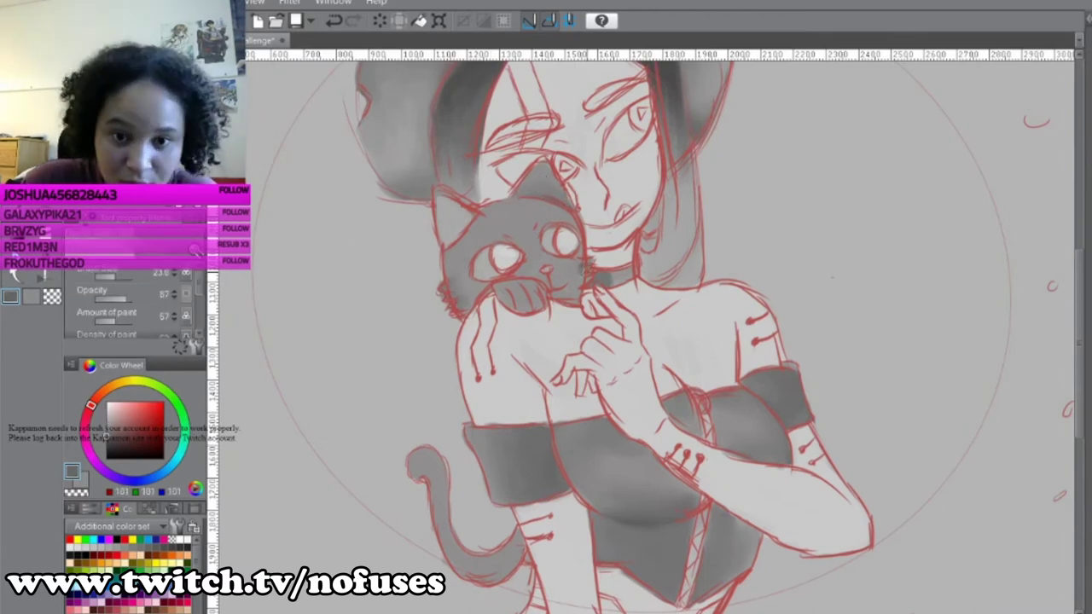
mouse_move(436, 456)
left_mouse_down()
mouse_move(461, 559)
mouse_move(512, 574)
mouse_move(520, 546)
left_mouse_up()
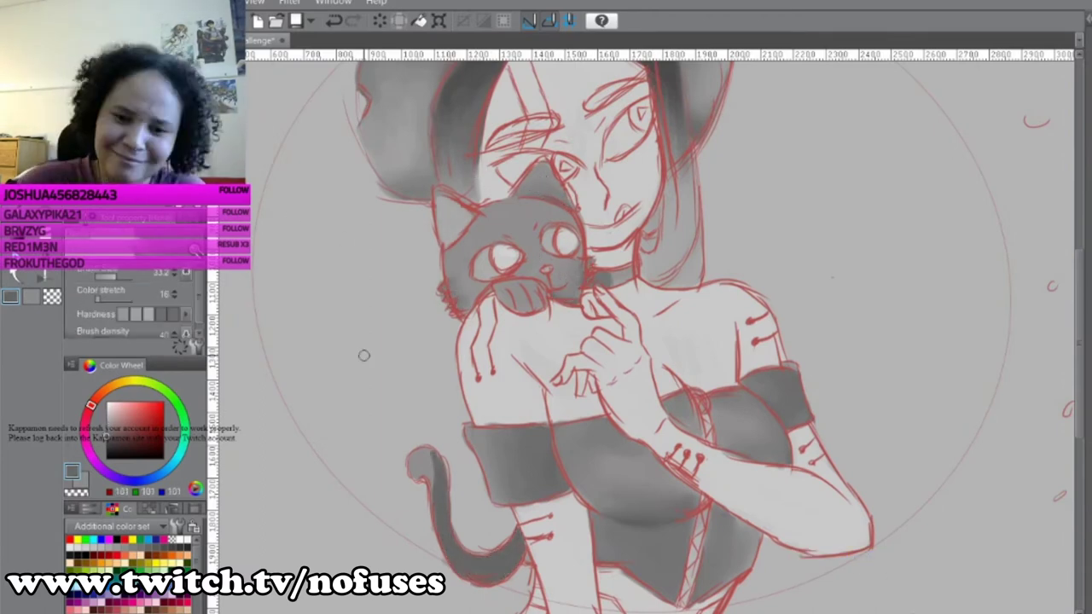
left_click_drag(436, 520, 427, 455)
key("j")
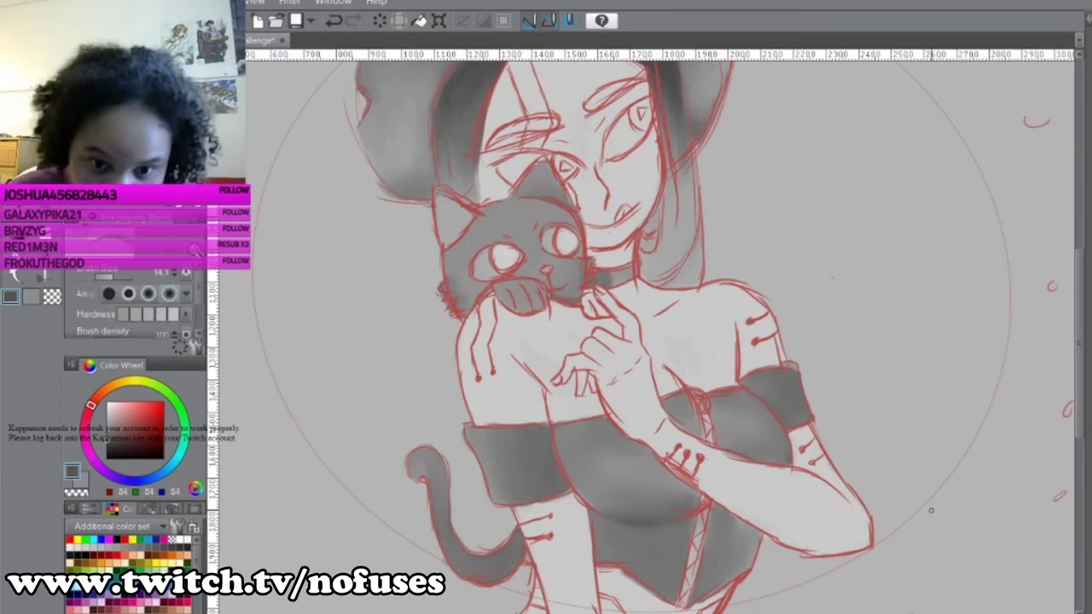
- Paint the cat's paws and the tail's lower shadow dark grey (RGB 69) with a finer brush, and blend the tone
scroll(462, 537, "up", 1)
key("b")
left_click_drag(504, 295, 519, 309)
left_click_drag(120, 276, 103, 275)
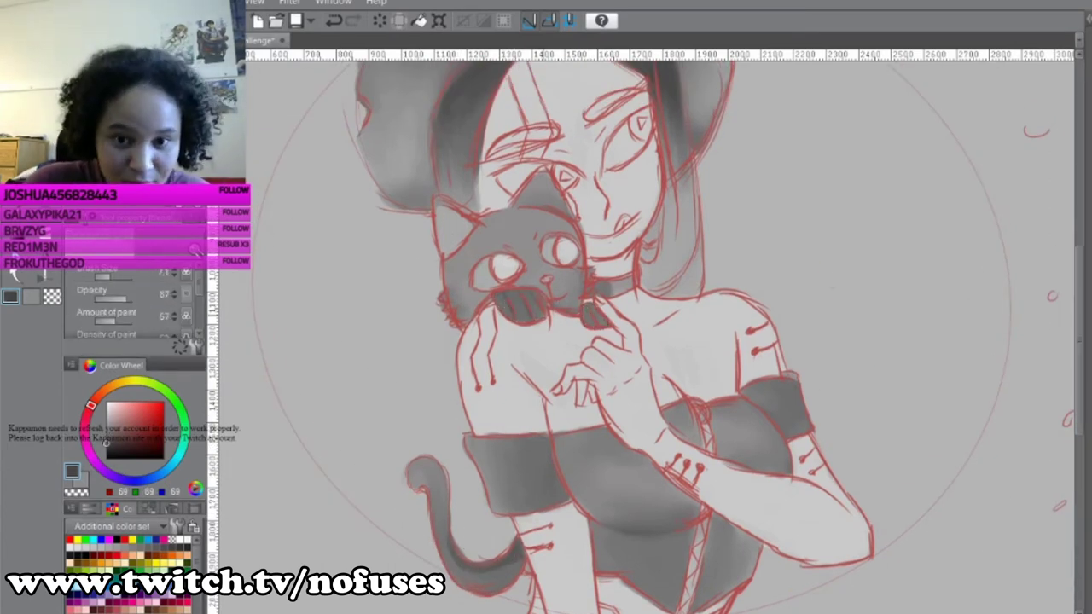
left_click(106, 443)
key("j")
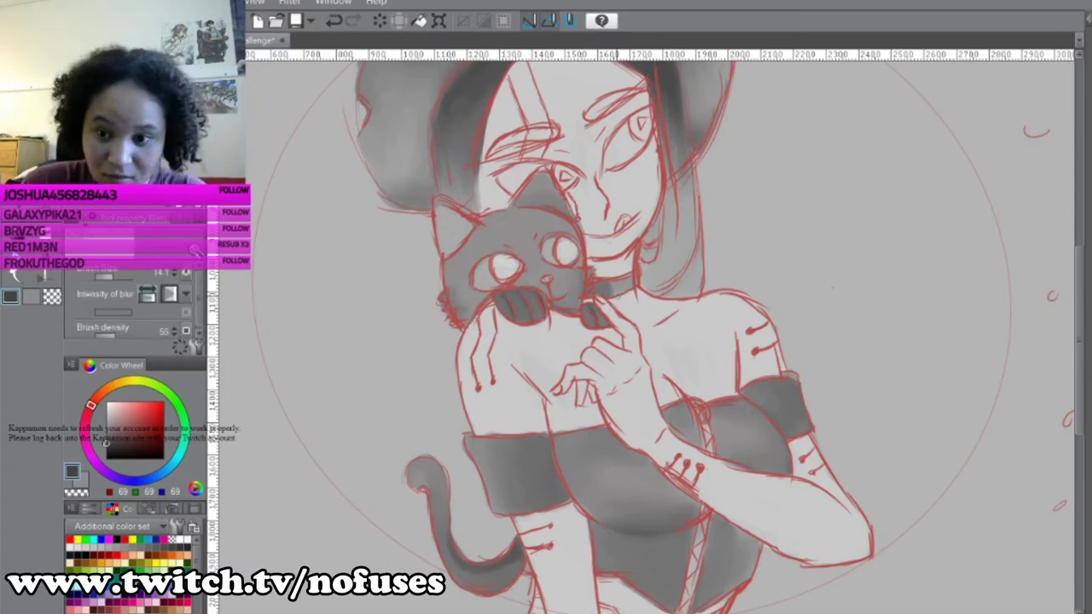
scroll(649, 341, "down", 5)
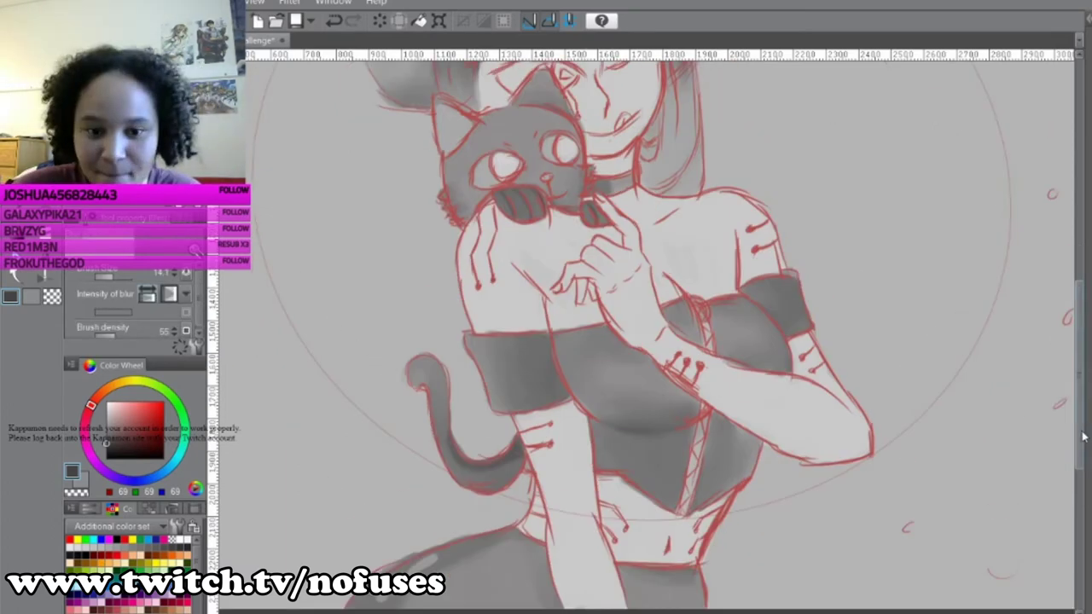
key("b")
scroll(657, 341, "up", 5)
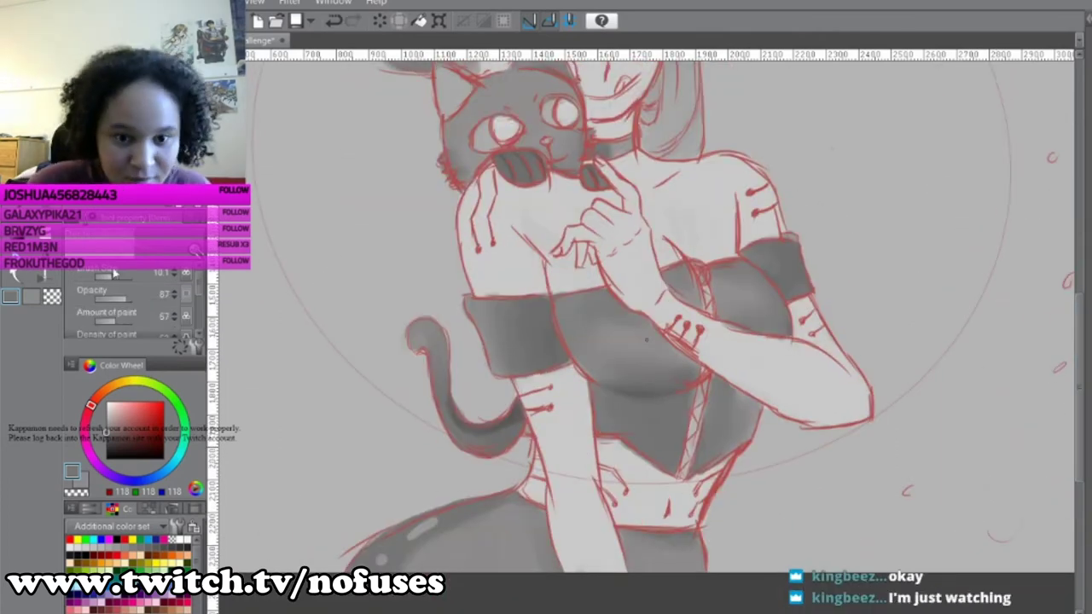
key("b")
key("g")
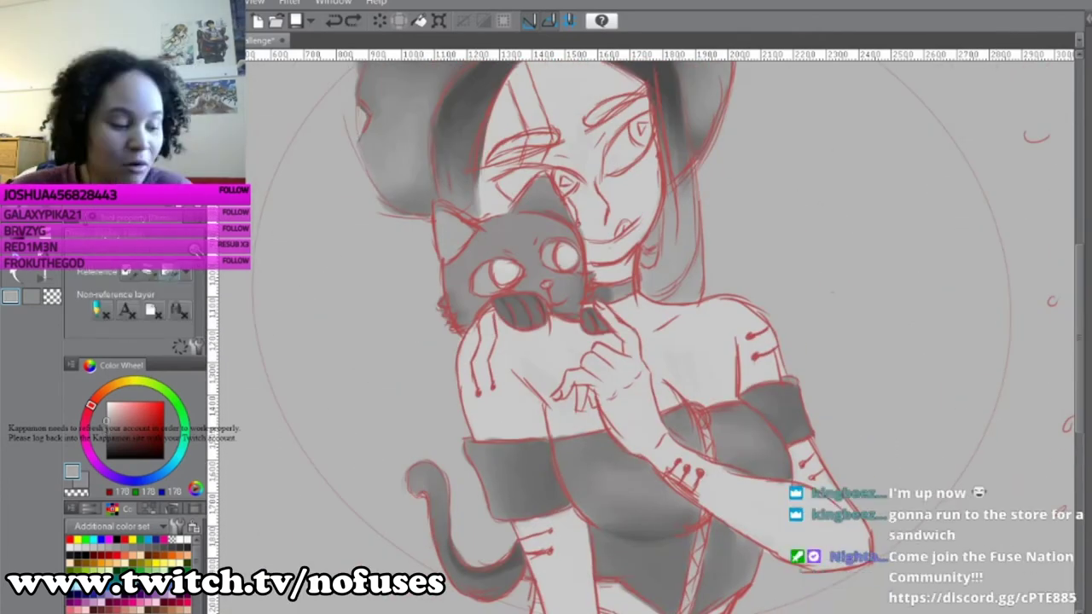
key("b")
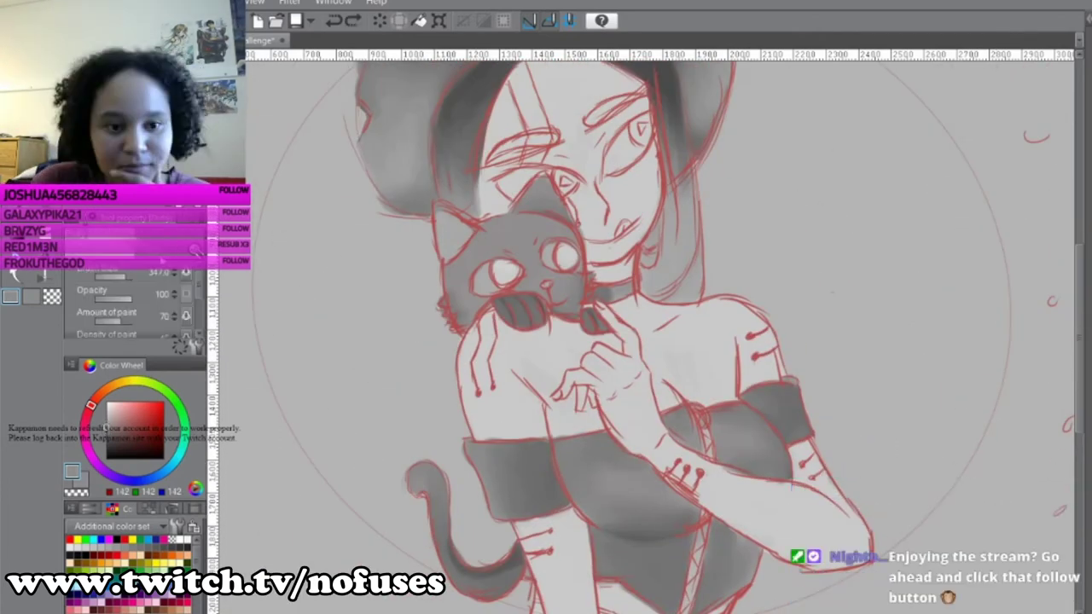
key("g")
key("b")
key("p")
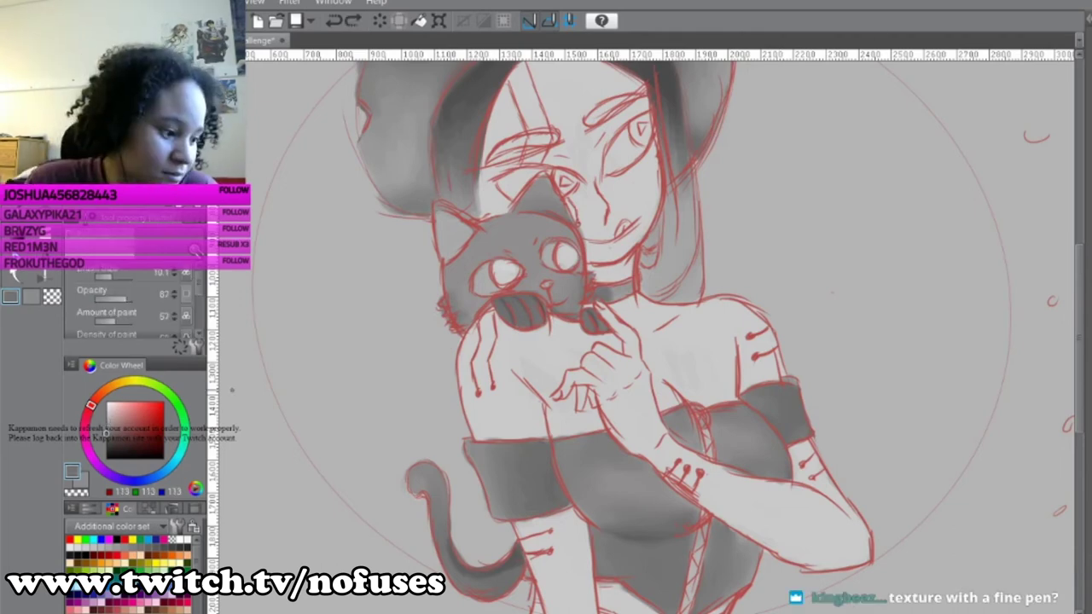
key("b")
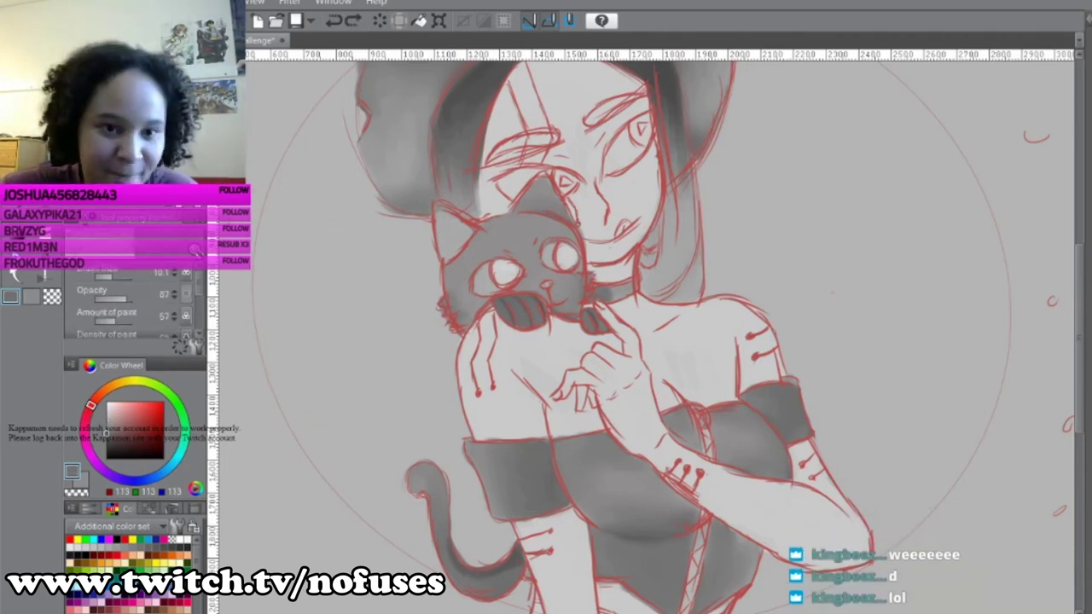
scroll(1067, 275, "up", 2)
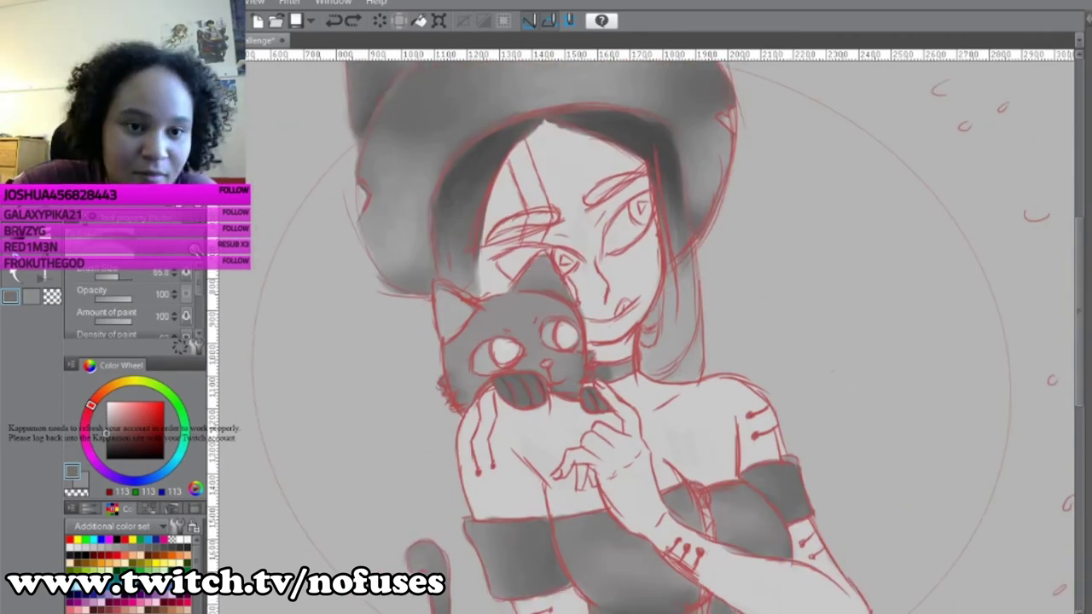
left_click(455, 308, "alt")
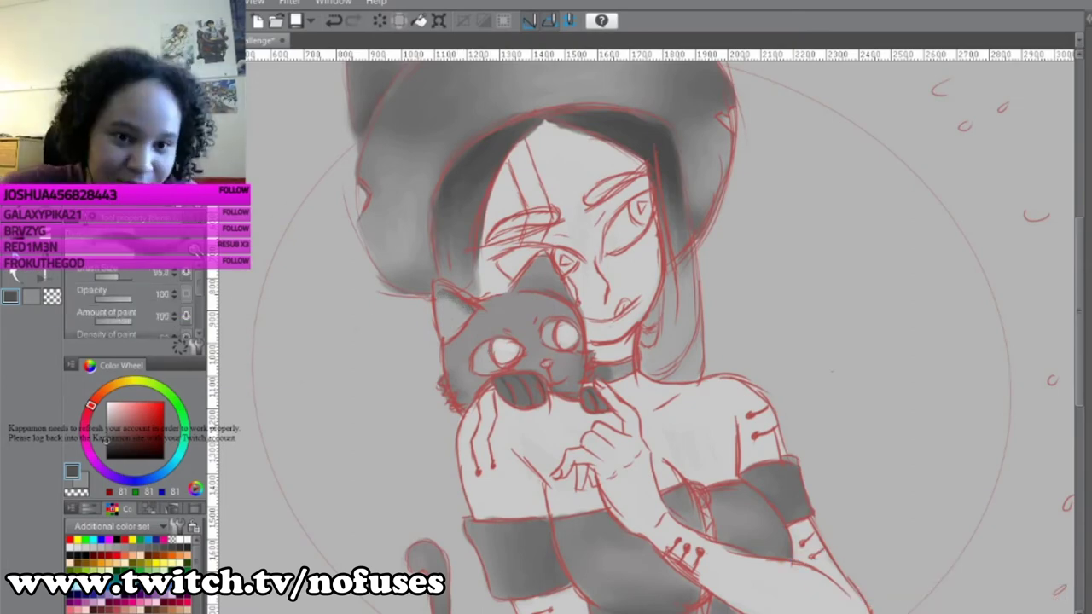
key("b")
scroll(657, 341, "down", 5)
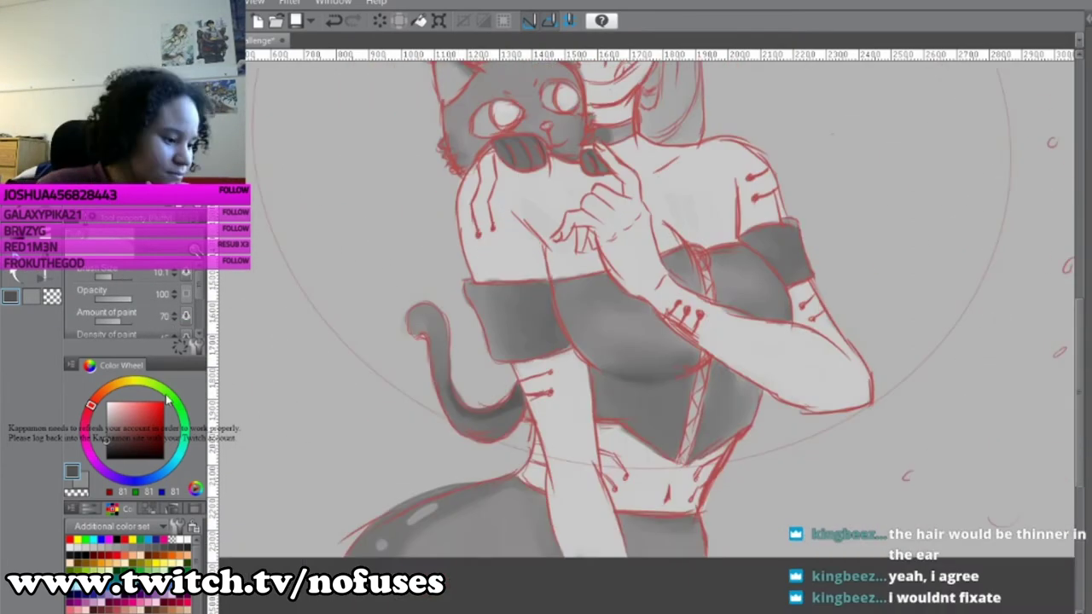
key("ctrl+minus")
key("ctrl+plus")
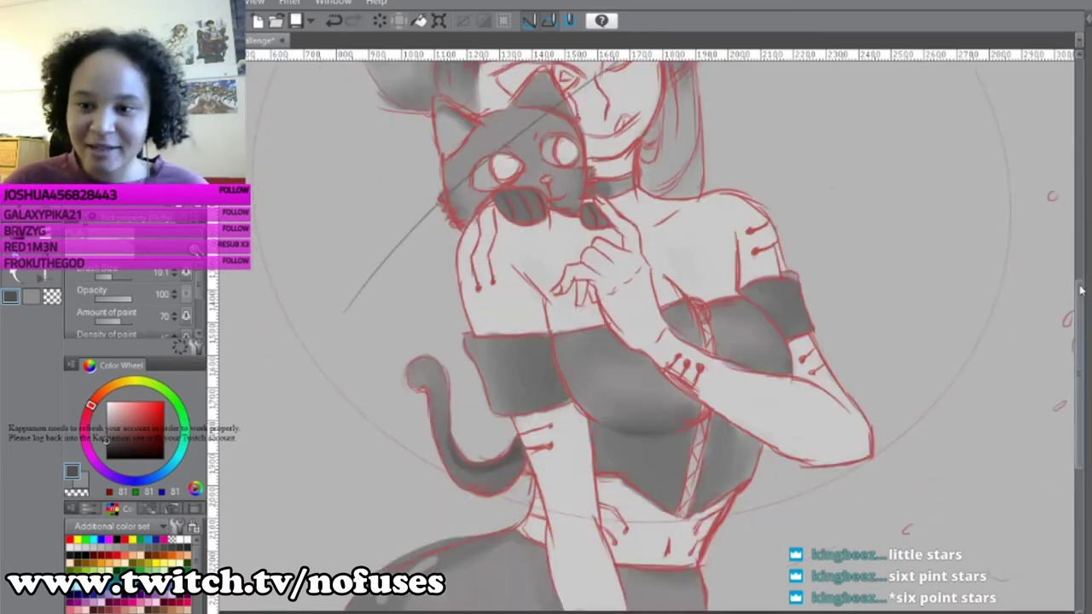
scroll(1080, 291, "up", 4)
- Shade the shoulder and chest beneath the cat mid grey at brush size 19.9, and add a darker collarbone shadow
key("b")
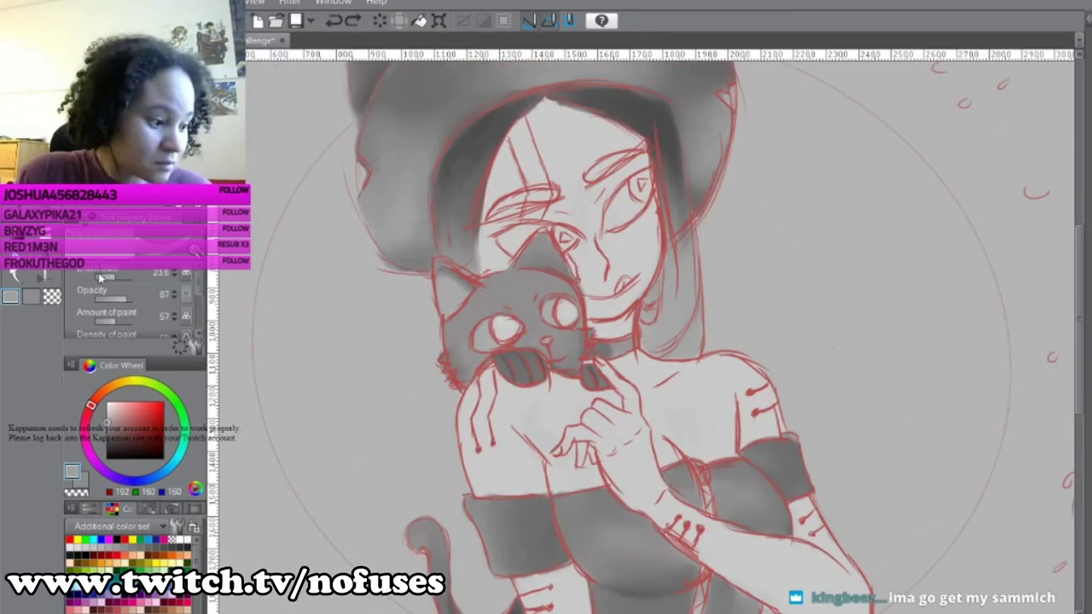
left_click_drag(100, 277, 96, 278)
mouse_move(478, 461)
left_mouse_down()
mouse_move(529, 409)
mouse_move(546, 452)
mouse_move(597, 471)
left_mouse_up()
left_click(669, 373, "alt")
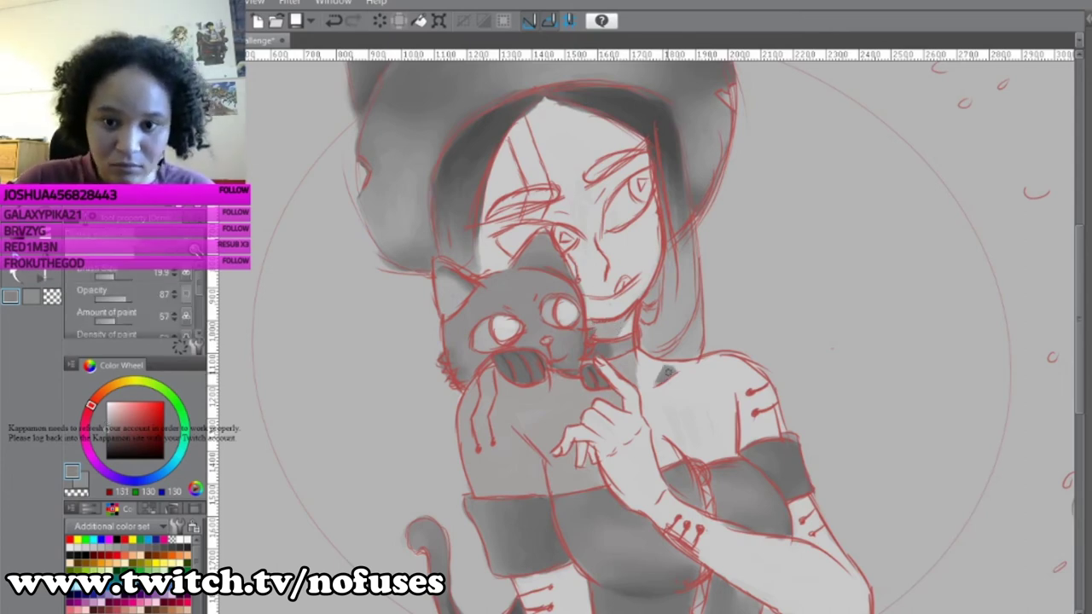
- Shade the lowered arm, the midriff and the edges of the other shoulder and raised forearm with the sampled mid grey
scroll(832, 350, "down", 3)
left_click(636, 260, "alt")
scroll(730, 254, "down", 3)
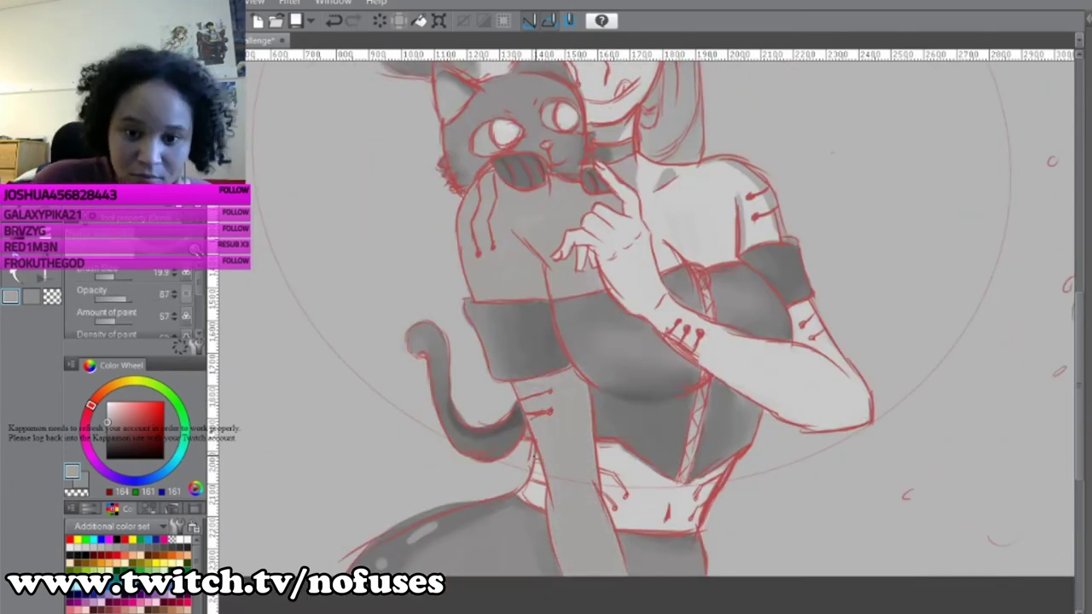
scroll(678, 507, "down", 2)
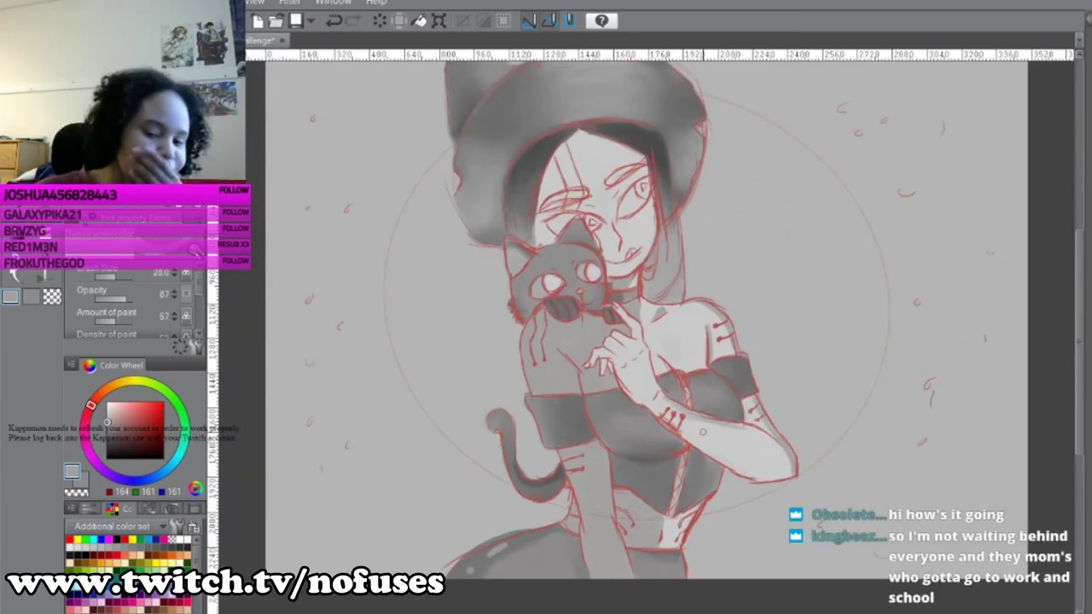
- Erase a light strip along the lowered arm's inner edge and paint a grey shadow on the forehead beneath the hat
key("e")
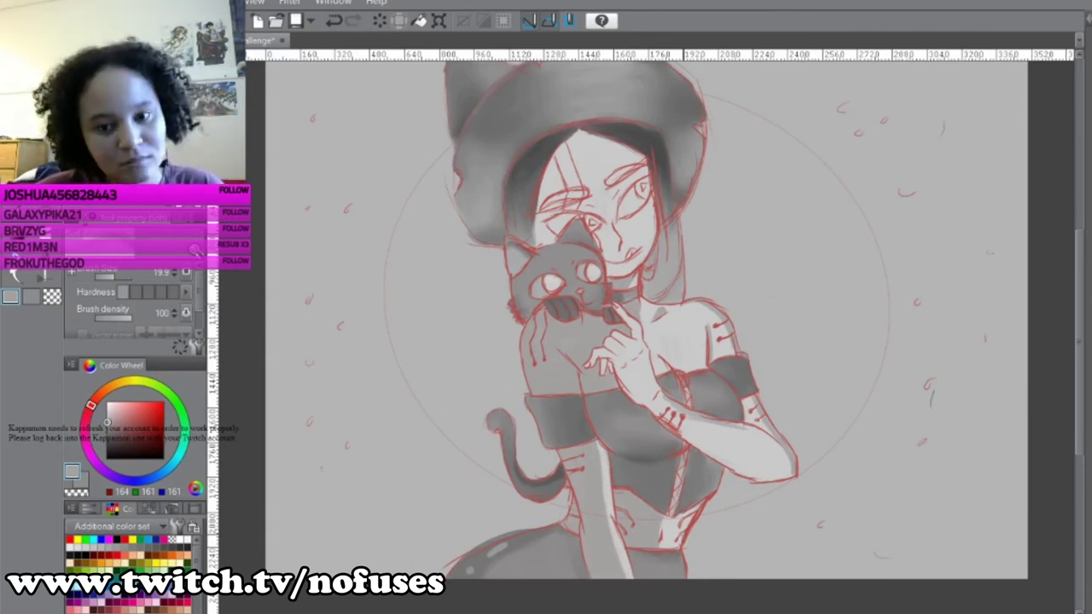
key("b")
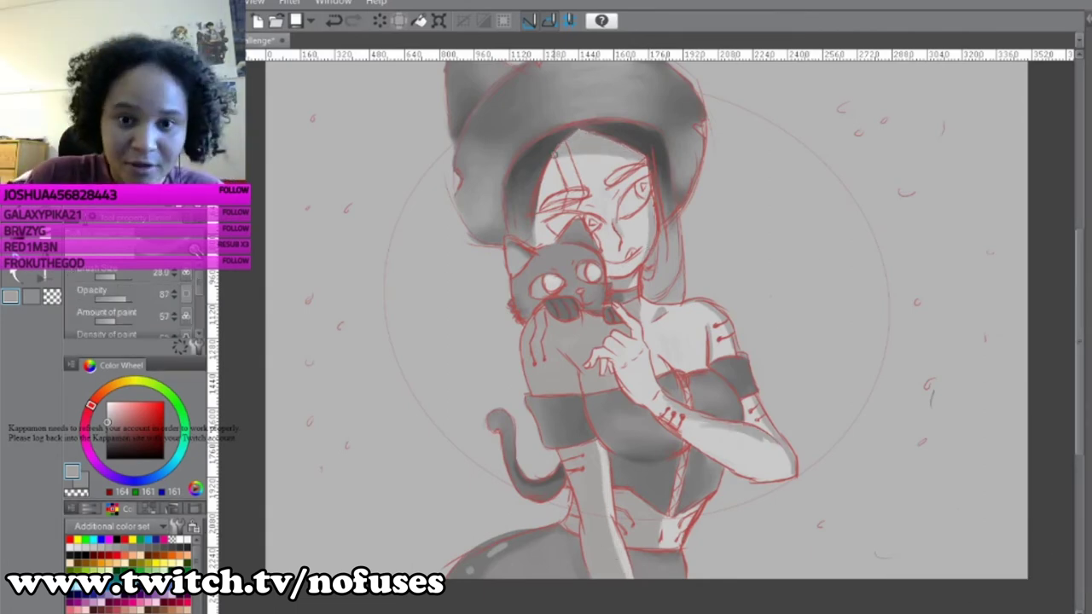
- Blend the skin shadows on the forehead, chest, arms and midriff, reducing the blending brush size for finer areas
key("j")
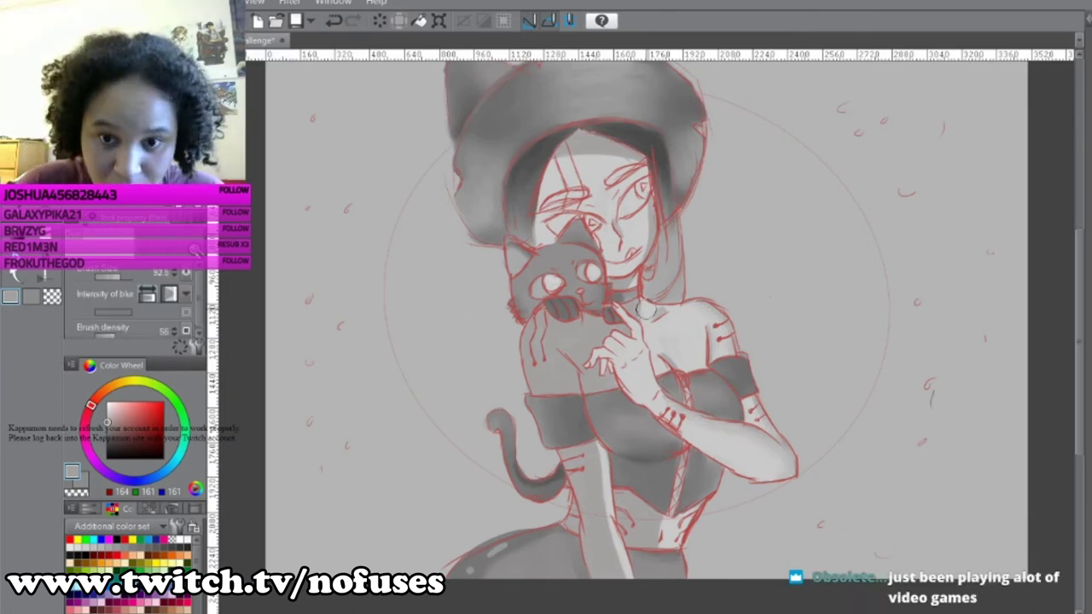
key("bracketleft")
key("bracketleft")
key("bracketleft")
key("bracketleft")
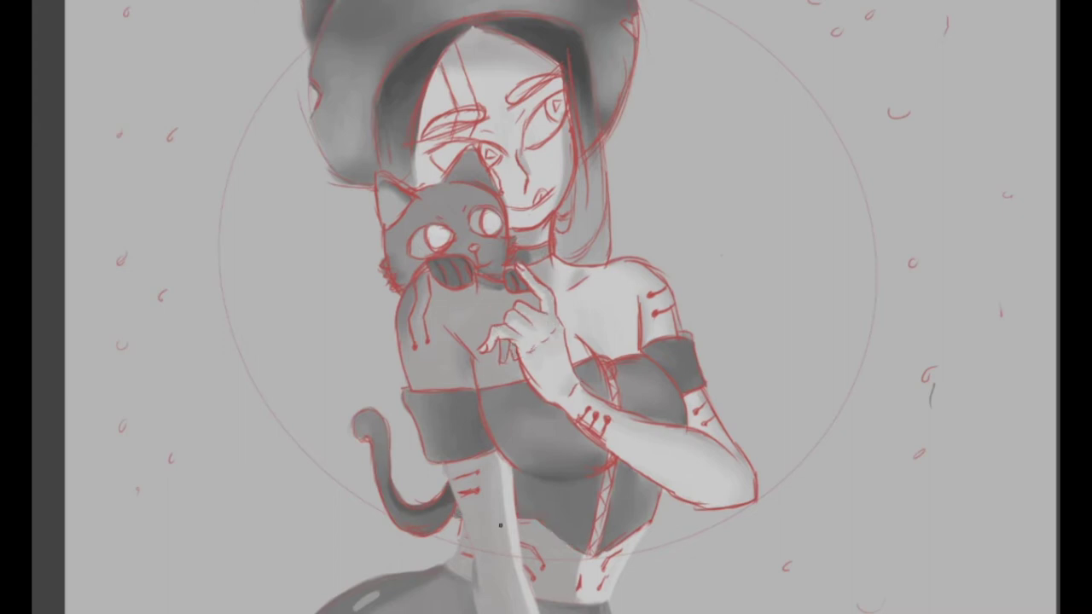
- Clean up the raised forearm's edges by removing the red sketch outline around the forearm and elbow
left_click_drag(703, 391, 736, 447)
left_click_drag(701, 393, 758, 500)
mouse_move(610, 460)
left_mouse_down()
mouse_move(691, 505)
mouse_move(756, 507)
mouse_move(567, 414)
mouse_move(602, 457)
left_mouse_up()
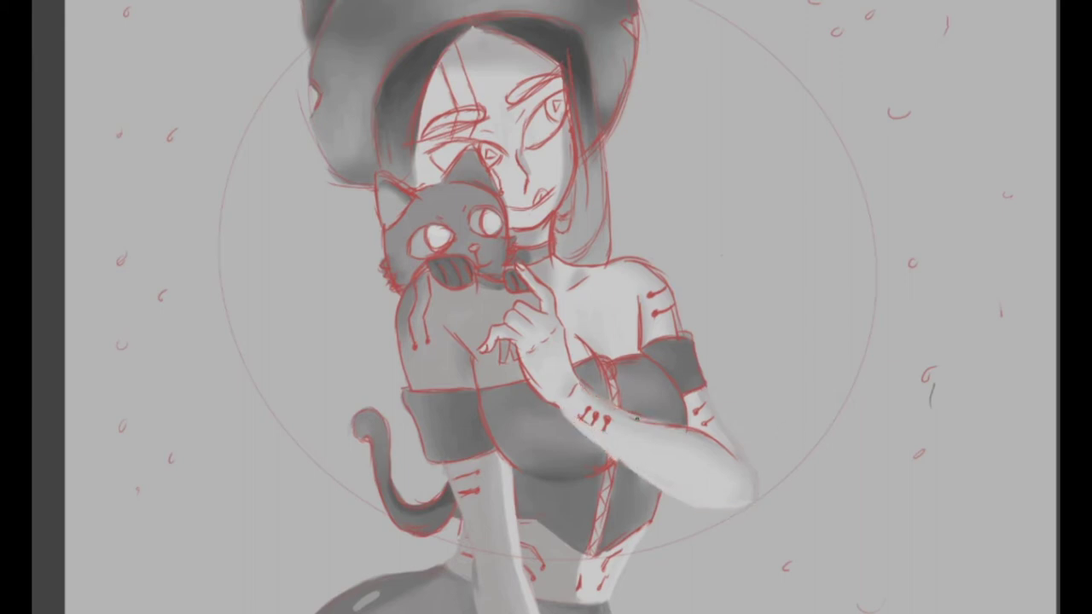